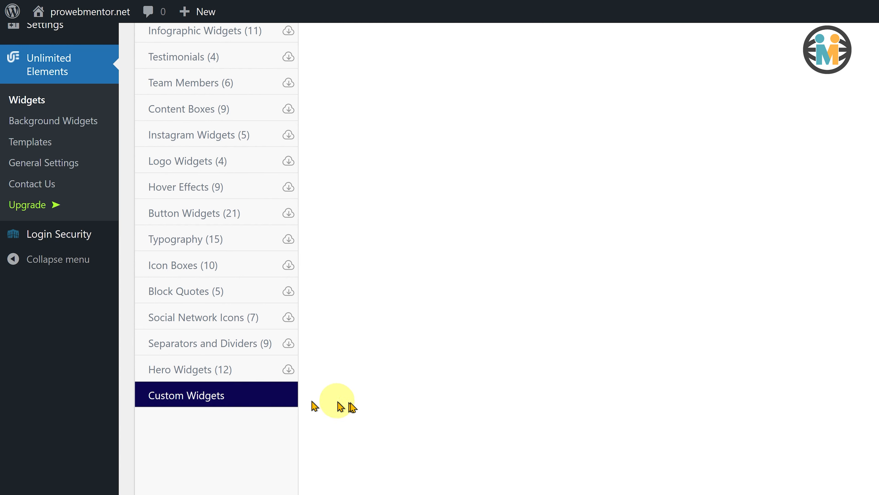
Add a custom widget titled ScrollToTop, named scrolltotop_v1_1, with the description "Custom Scroll To Top Widget."
scroll(360, 404, up, 1)
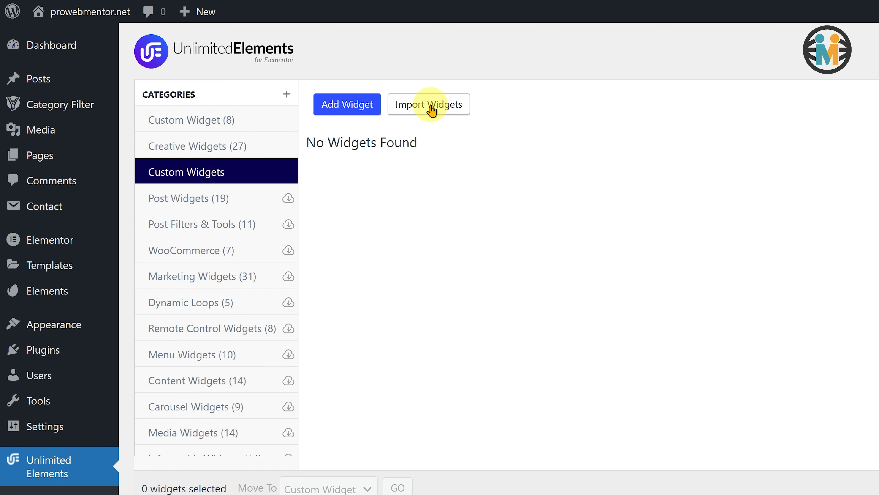
click(344, 109)
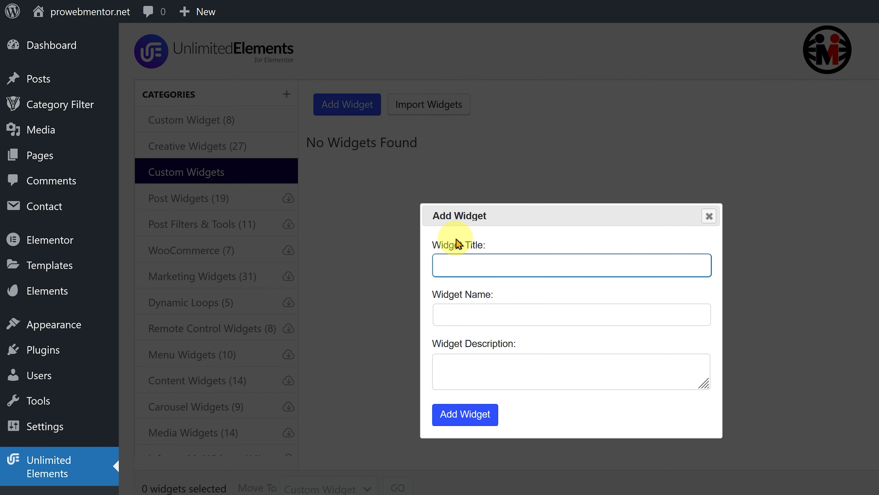
text(ScrollToTop)
click(482, 322)
double_click(481, 315)
text(scrolltotop_v1_1)
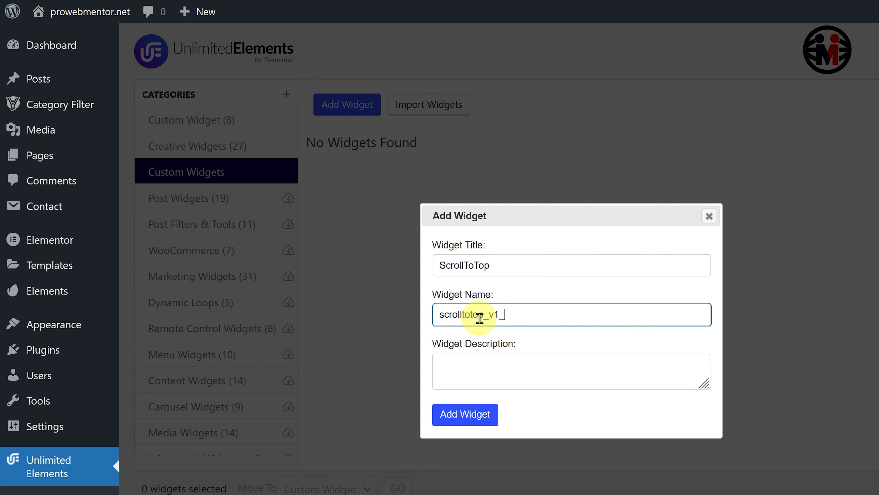
click(481, 362)
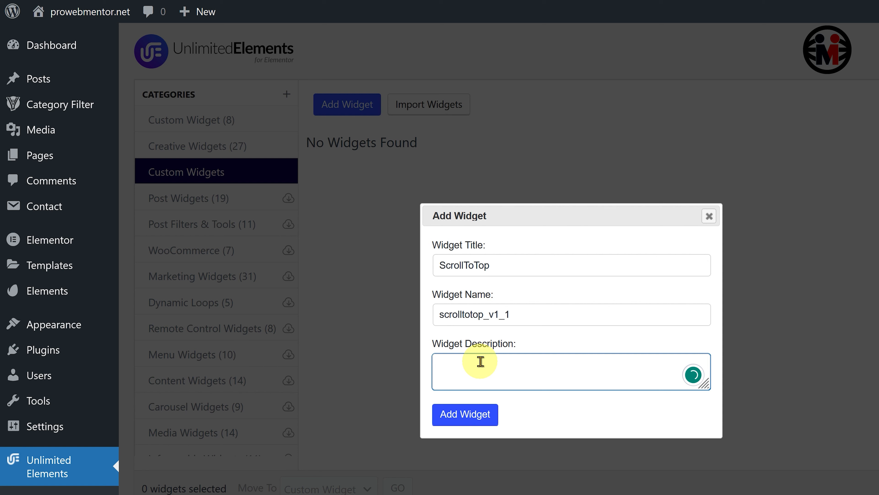
text(Custom Scroll To Top )
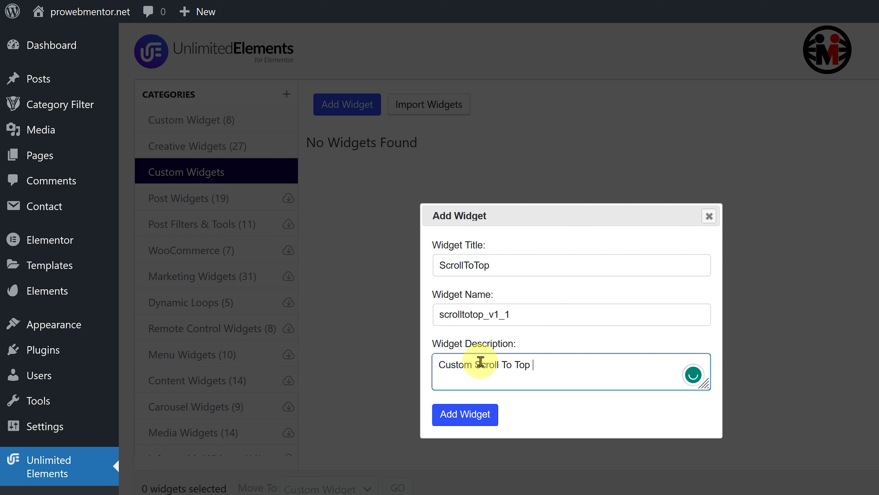
text(Widget.)
click(474, 415)
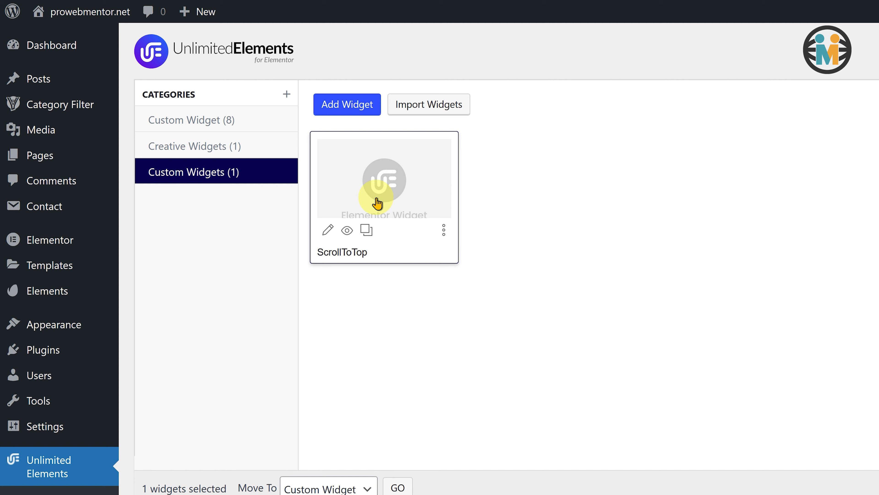
Open the ScrollToTop widget for editing in a new tab and review its title, name and description
click(444, 230)
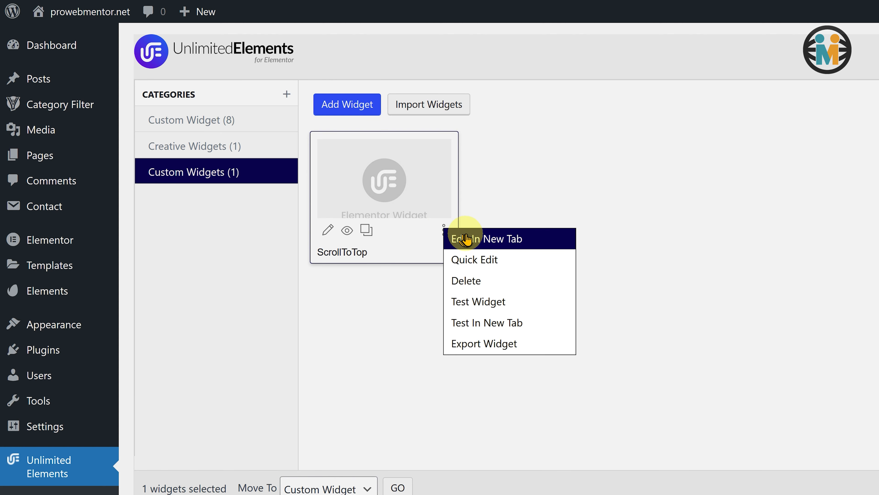
click(518, 240)
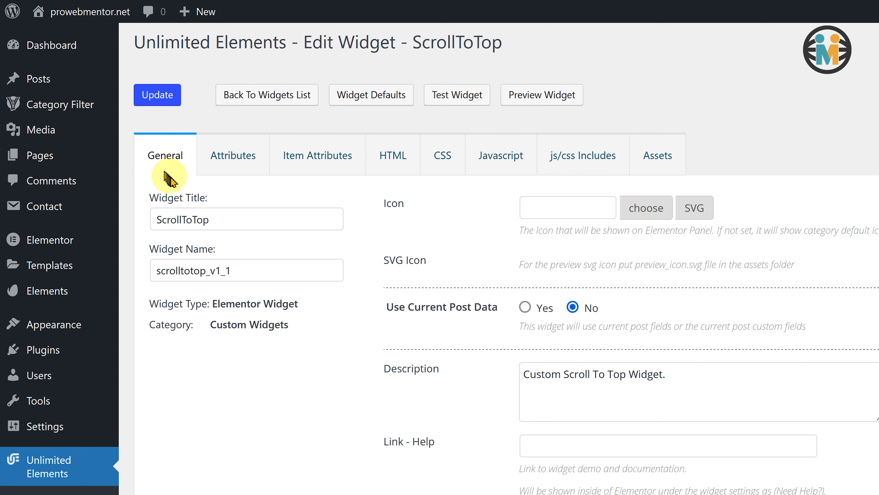
click(218, 219)
drag(222, 218, 119, 218)
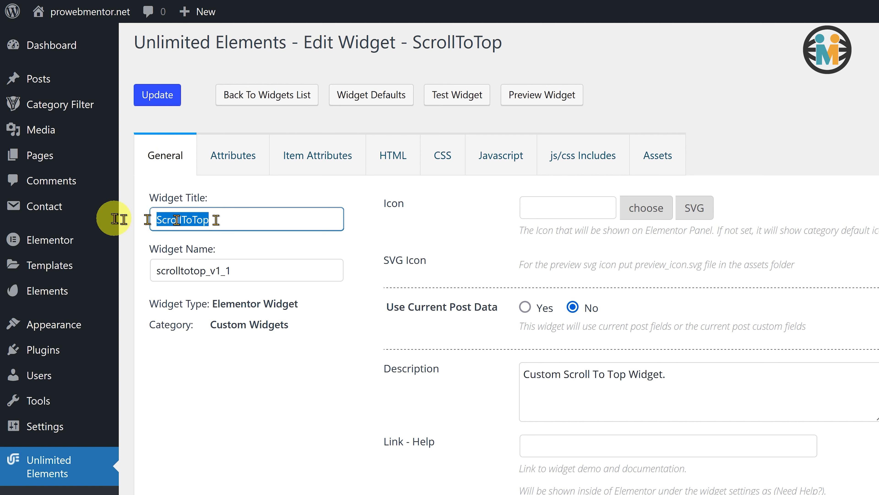
drag(231, 271, 147, 270)
drag(687, 379, 477, 383)
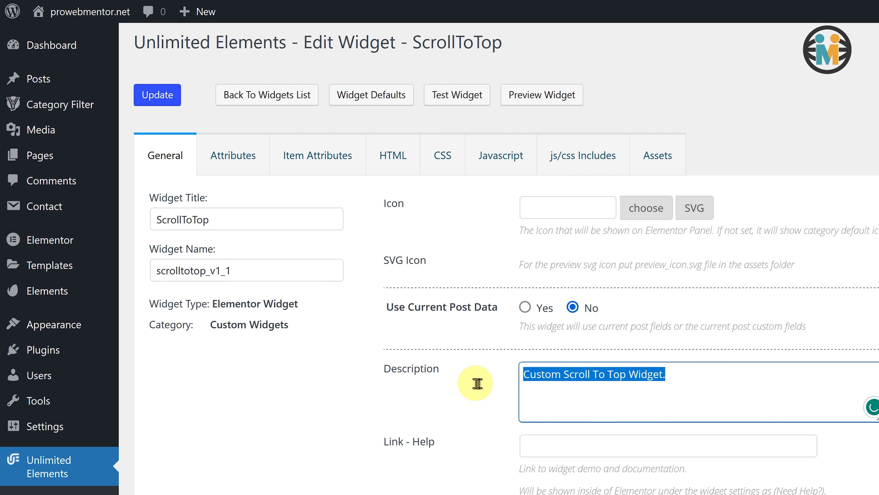
Find icons matching eicon-upload and set the widget's icon to eicon-upload-circle-o
click(647, 210)
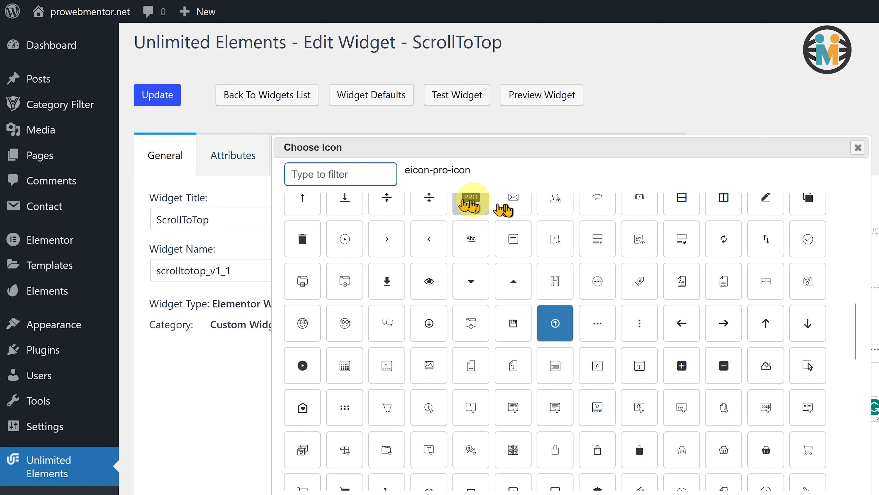
text(eicon-upload)
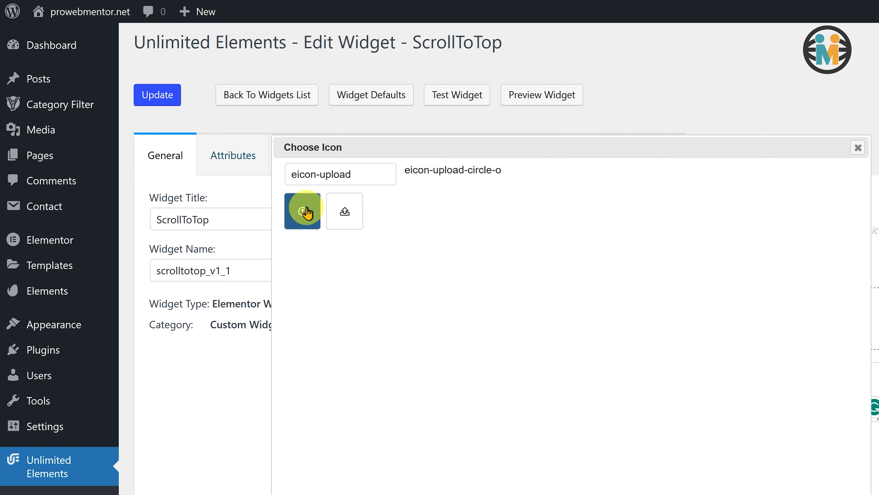
click(303, 210)
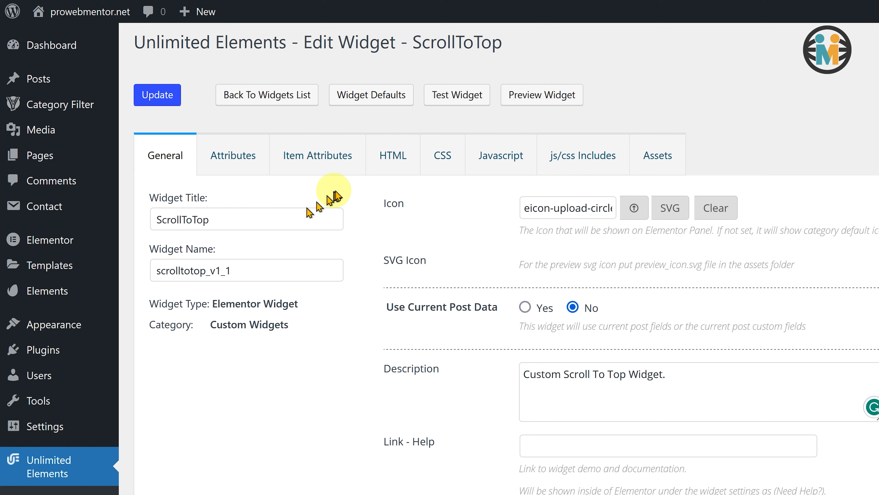
Replace the widget's HTML with a to-top div with id to-top{{uc_id}}, wrapping an stt-icon div that outputs {{stt_icon_html|raw}}
click(394, 160)
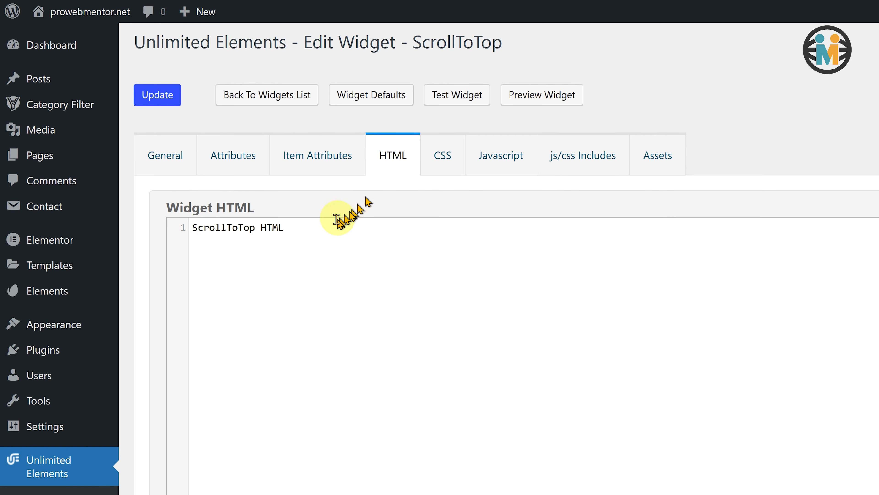
drag(324, 226, 189, 226)
key(BackSpace)
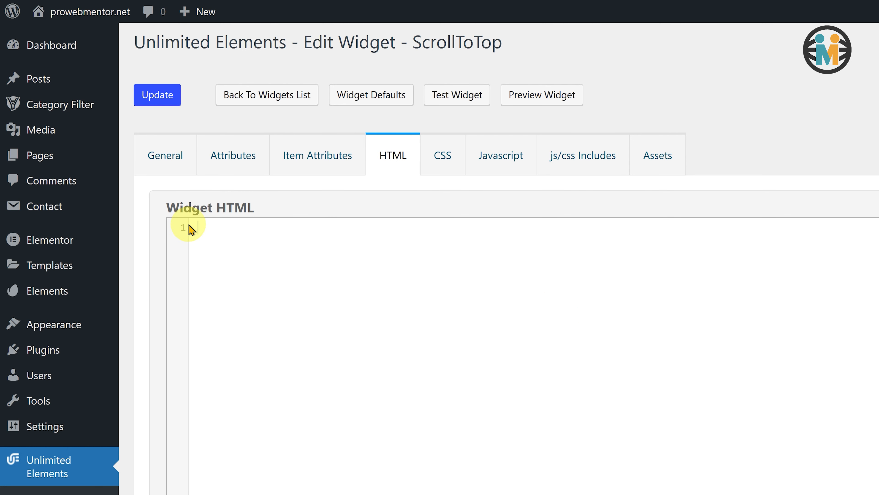
text(<div class="to-top" id="to-top{{uc_id}}"><div class="stt-icon">{{stt_icon_html|raw}}</div></div>)
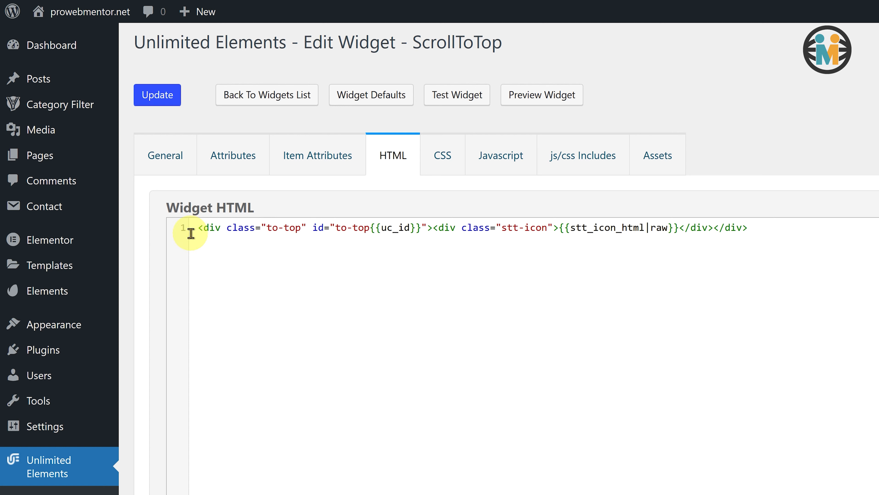
Paste the prepared to-top styles into the widget's CSS and the jQuery scroll-to-top script into its Javascript
click(436, 167)
click(306, 226)
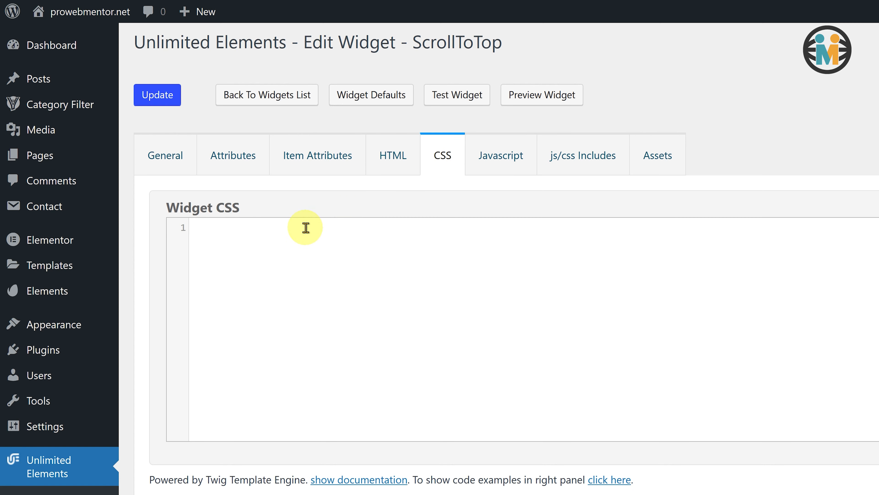
key(ctrl+v)
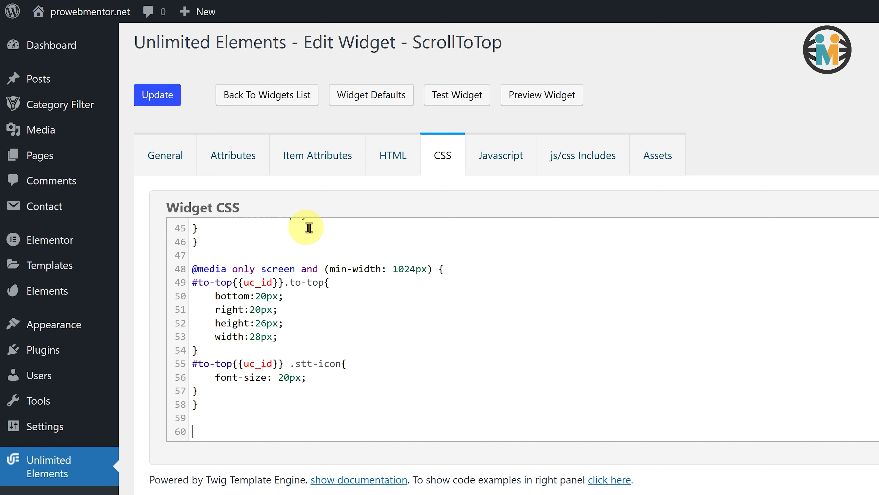
click(505, 157)
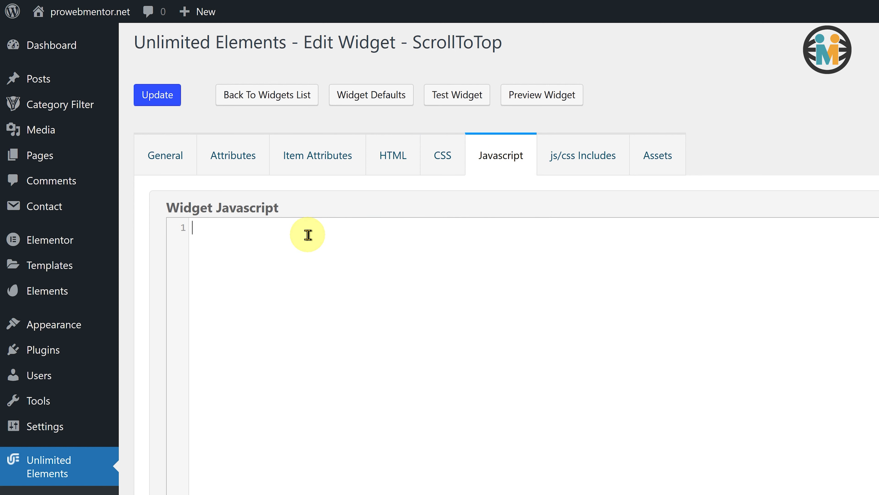
key(ctrl+v)
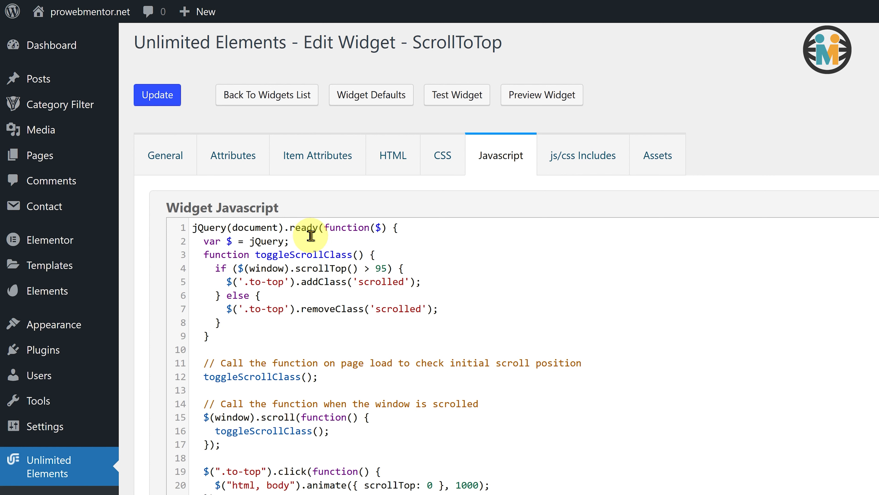
Make sure the jQuery library is enabled among the widget's JS and CSS includes
click(588, 155)
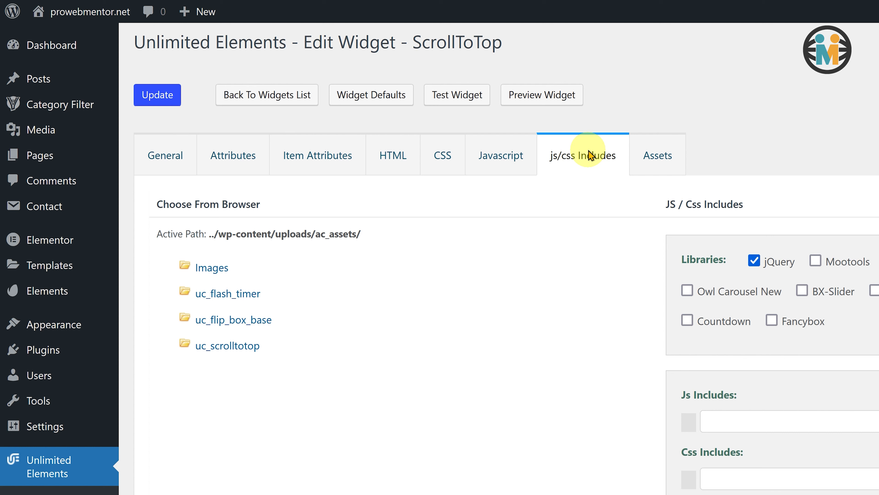
click(750, 260)
click(750, 260)
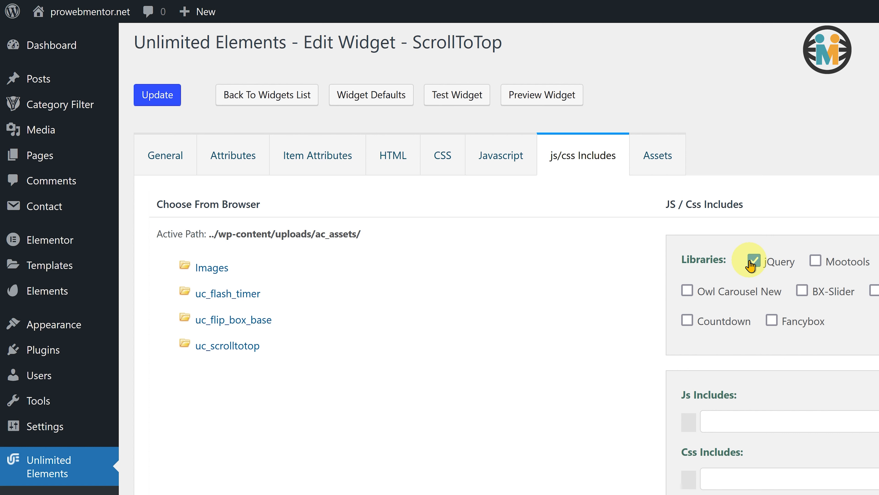
Review the title of the General section in the widget's content attributes and update the section
click(247, 169)
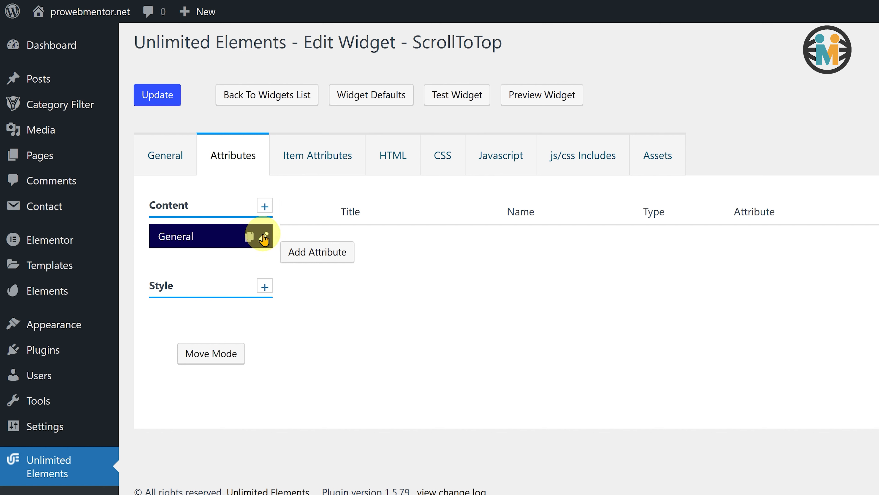
click(265, 239)
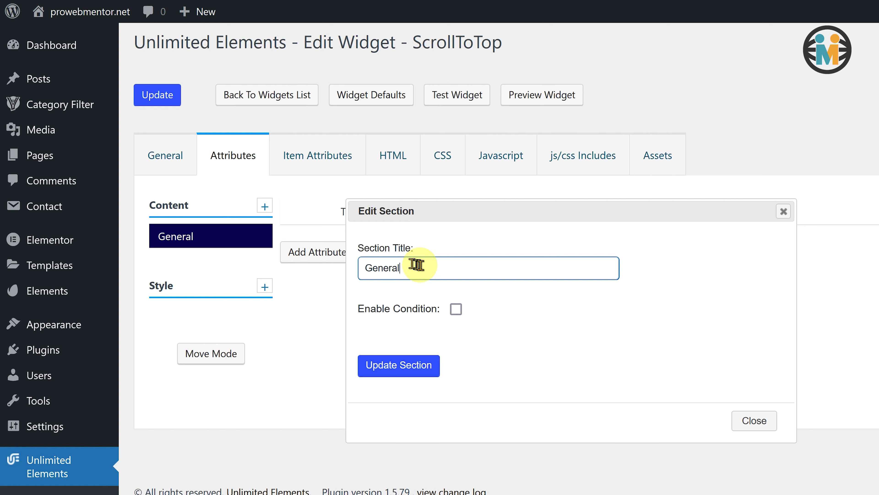
drag(409, 268, 360, 267)
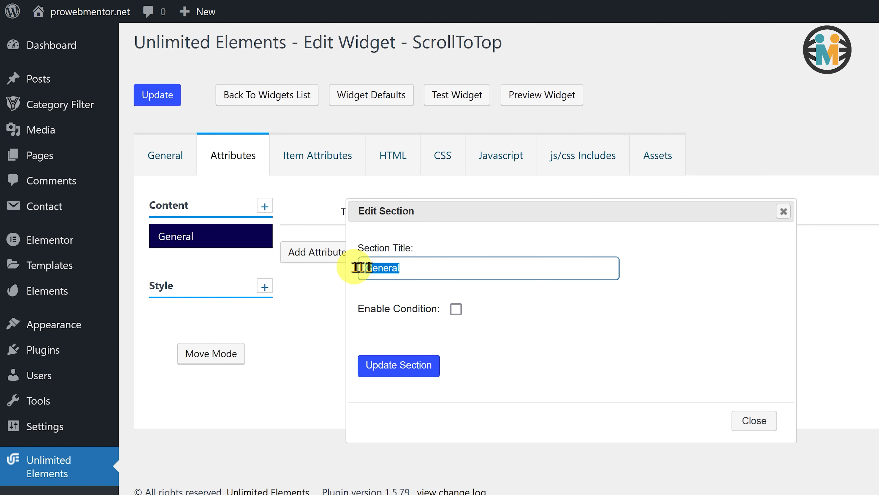
click(413, 370)
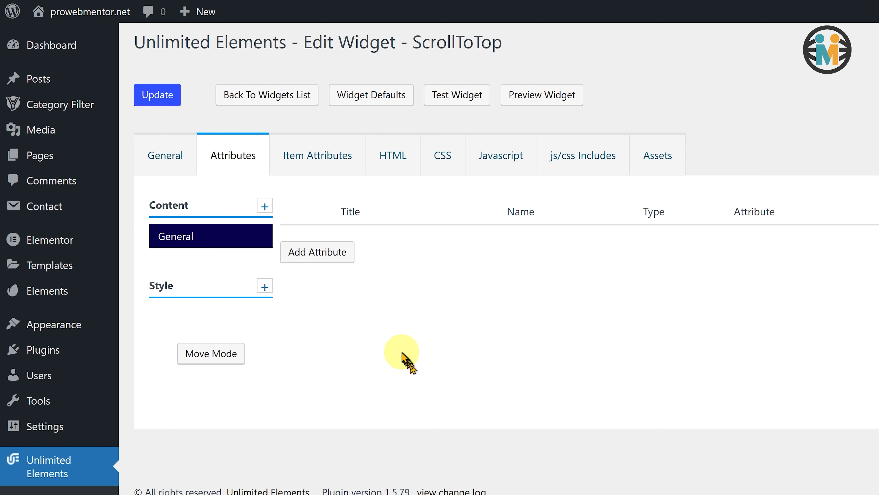
Add a content attribute section titled Icon Settings
click(266, 207)
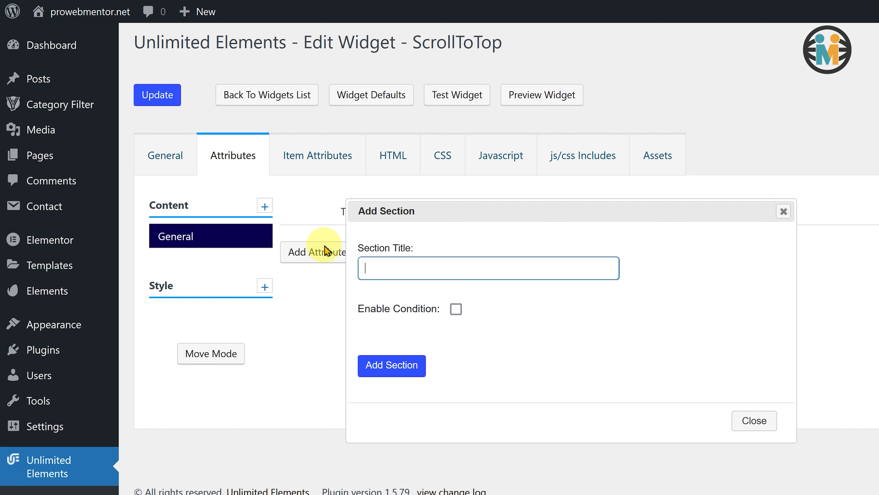
text(Ic)
text(tings)
click(384, 365)
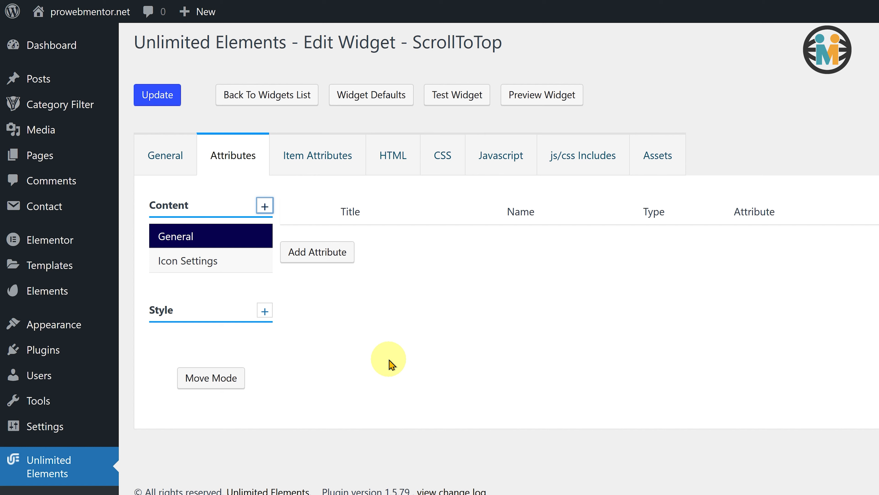
Start a new attribute in the General content section and open the choice of attribute types
mouse_move(230, 244)
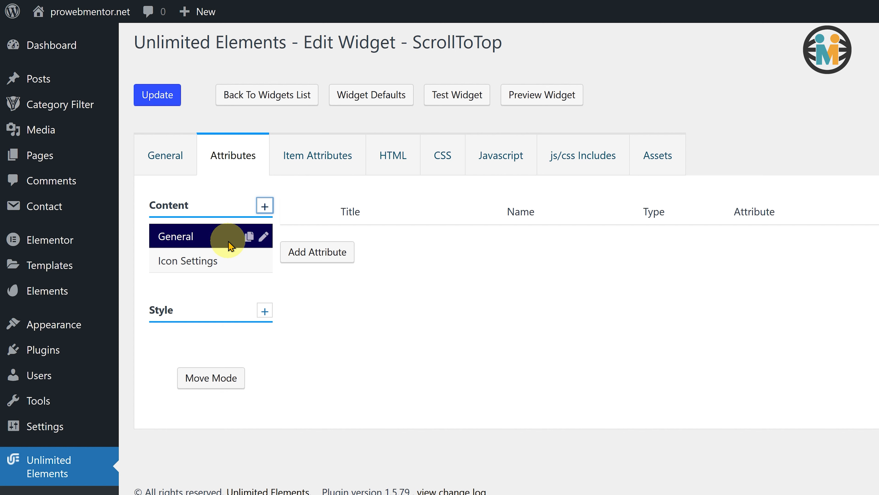
click(305, 253)
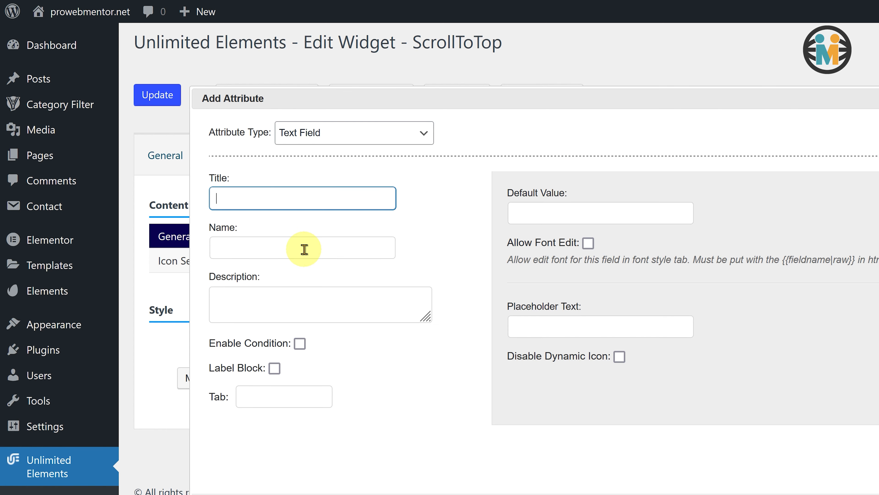
click(353, 138)
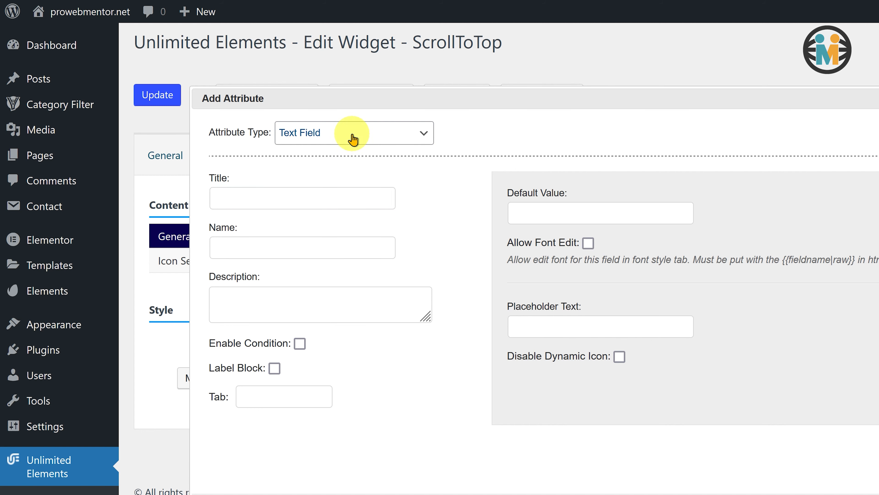
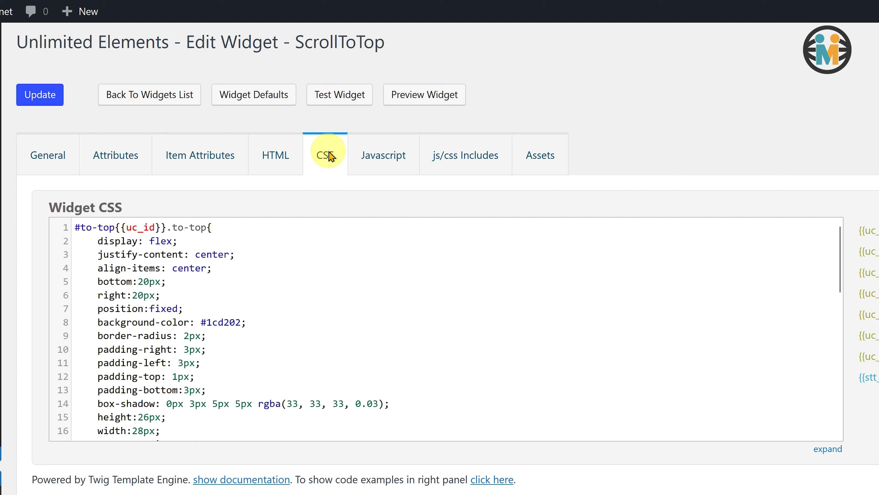
Replace the background-color value of the to-top rule in the widget CSS with the {{stt_background_color}} placeholder
click(276, 324)
drag(276, 324, 101, 325)
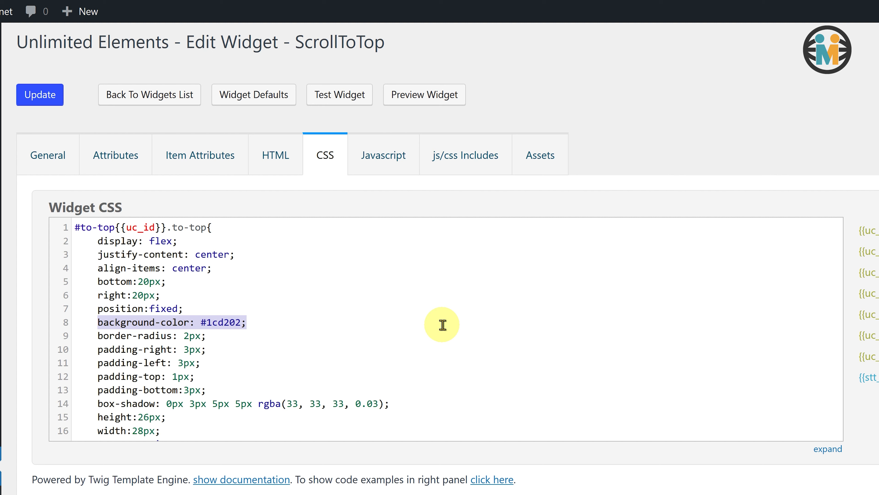
click(442, 324)
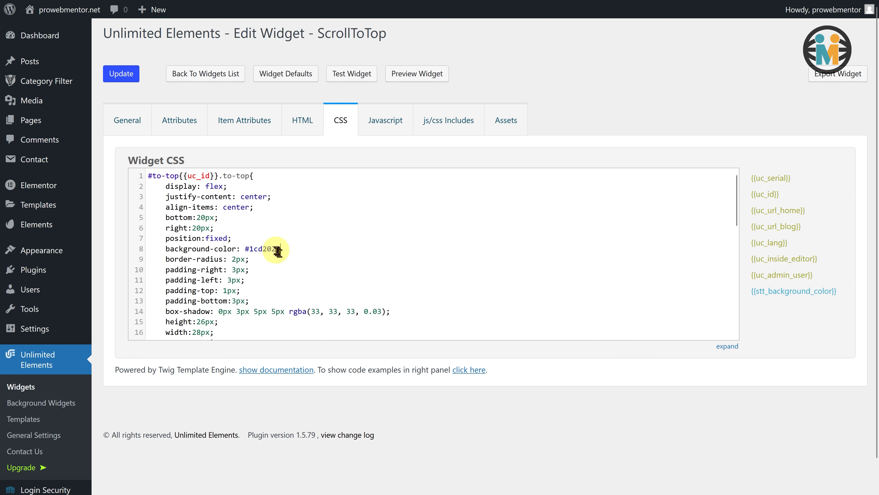
drag(274, 249, 245, 249)
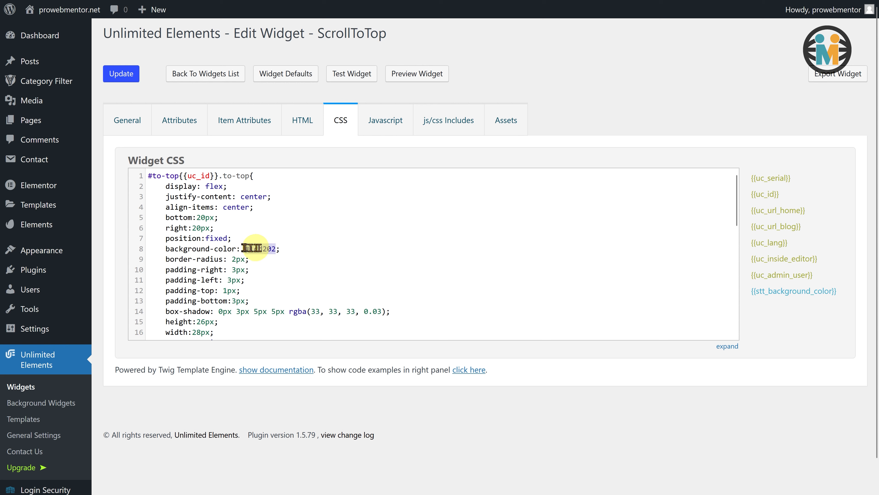
click(796, 293)
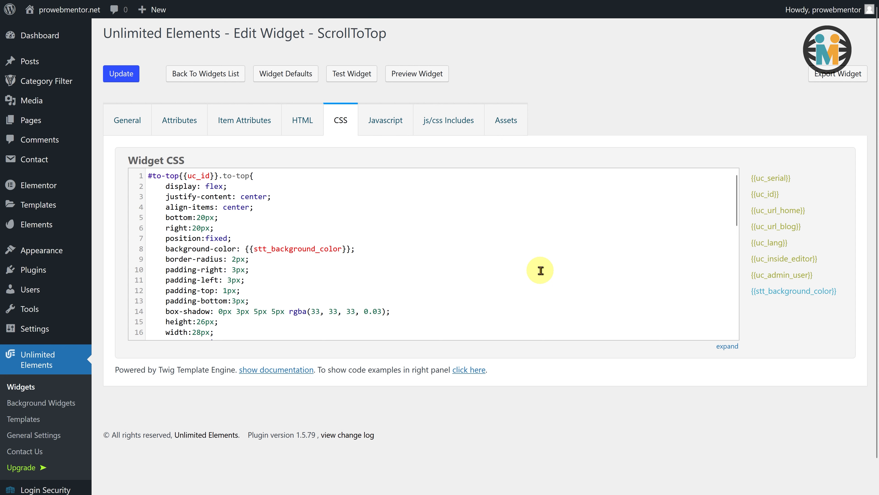
Start a new Number attribute in the General content section, titled Right Postion and named stt_right_postion
click(183, 119)
click(217, 181)
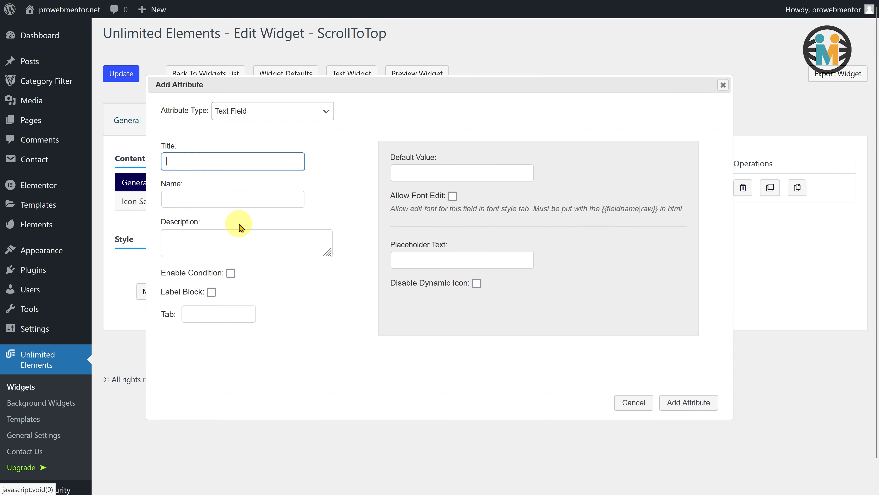
click(246, 120)
click(239, 141)
text(Right Po)
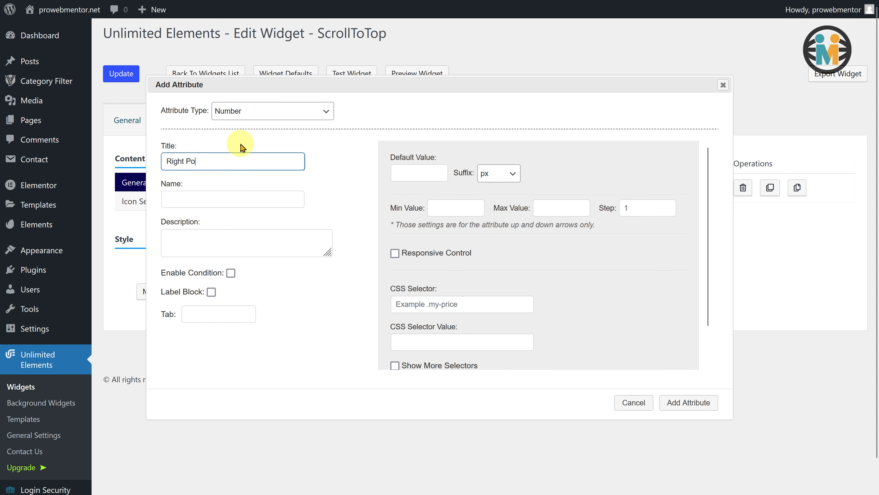
text(stion)
click(237, 197)
text(stt_ri)
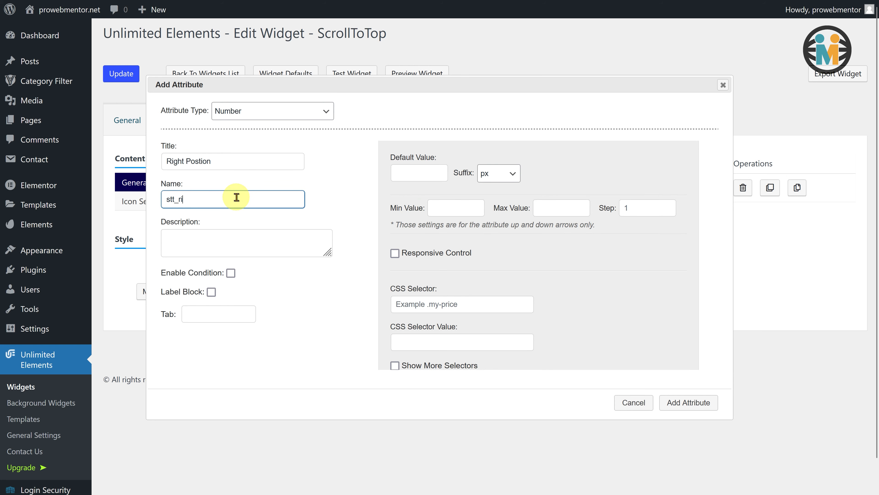
text(ght_postion)
Give the Right Postion attribute a default value of 20, the suffix [none] and a minimum value of 0
click(414, 173)
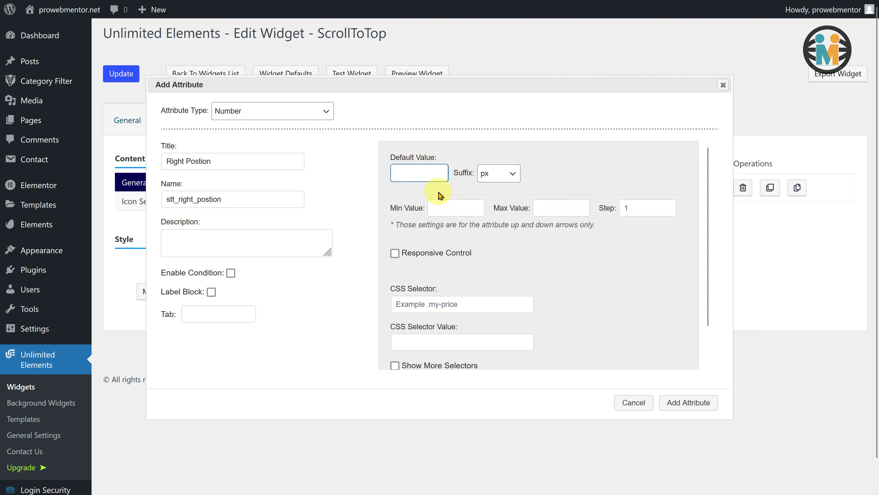
click(493, 174)
click(495, 254)
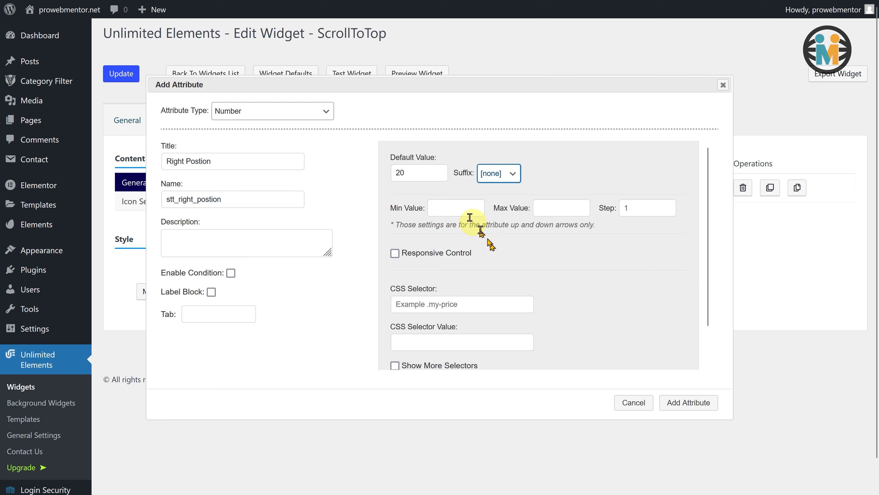
click(465, 207)
text(0)
click(649, 209)
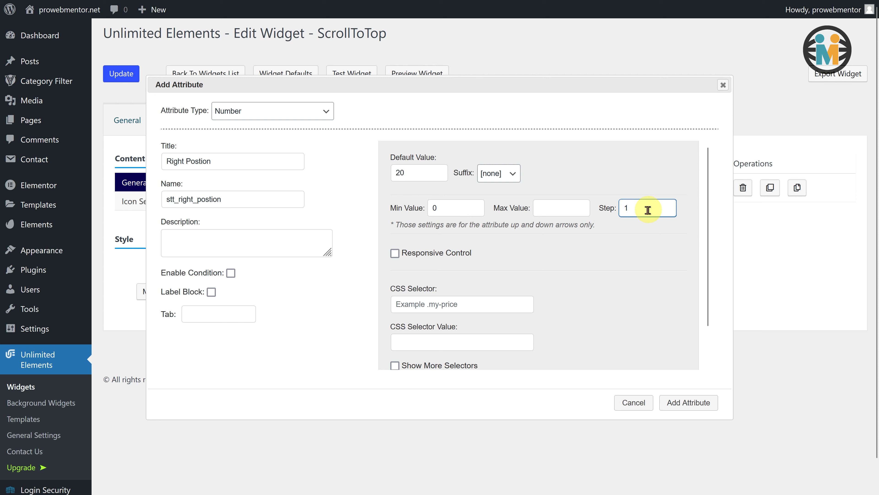
Enable responsive control with tablet and mobile defaults of 20, and add the Right Postion attribute
click(395, 253)
click(406, 293)
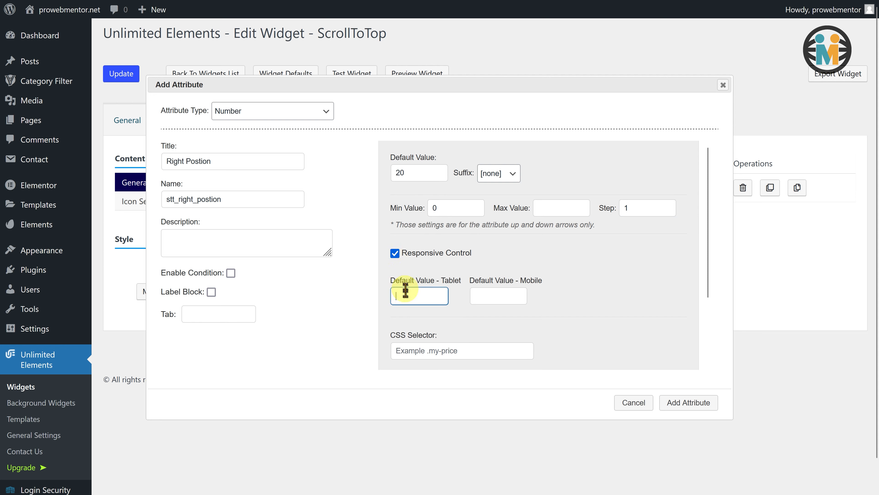
text(20)
click(509, 295)
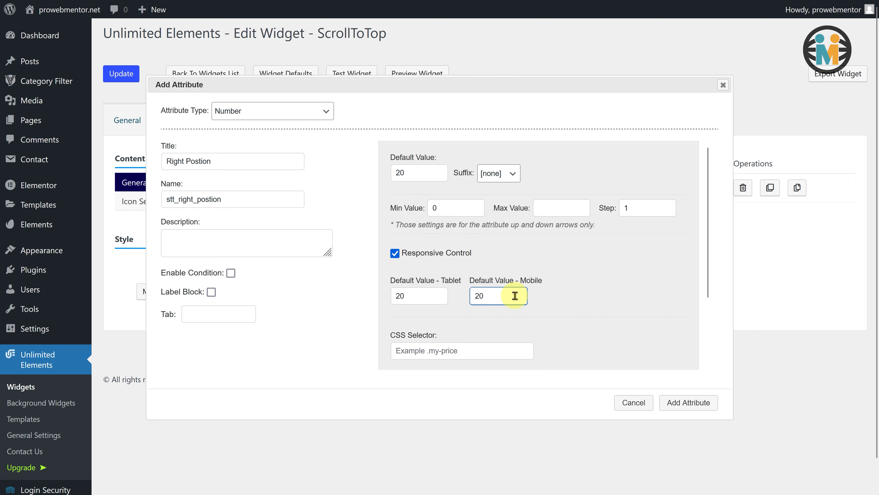
click(689, 402)
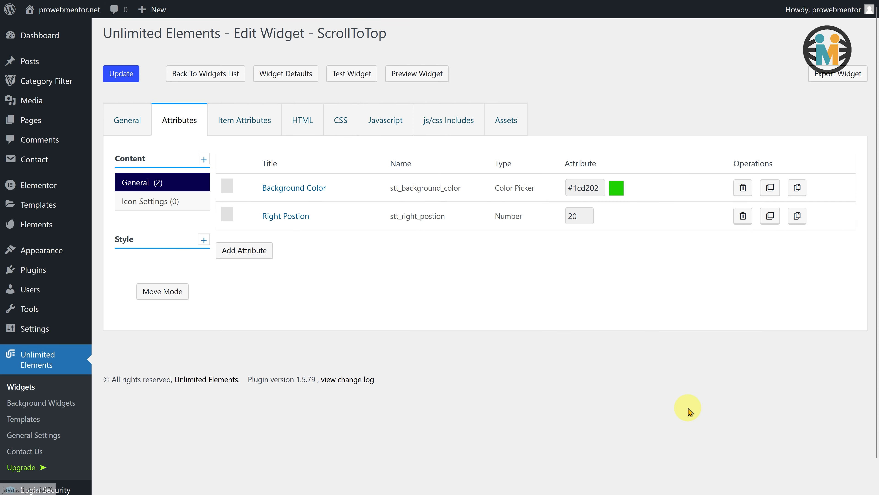
Duplicate the Right Postion attribute and save the copy with the title Bottom Position and the name stt_bottom_position
click(772, 226)
click(285, 244)
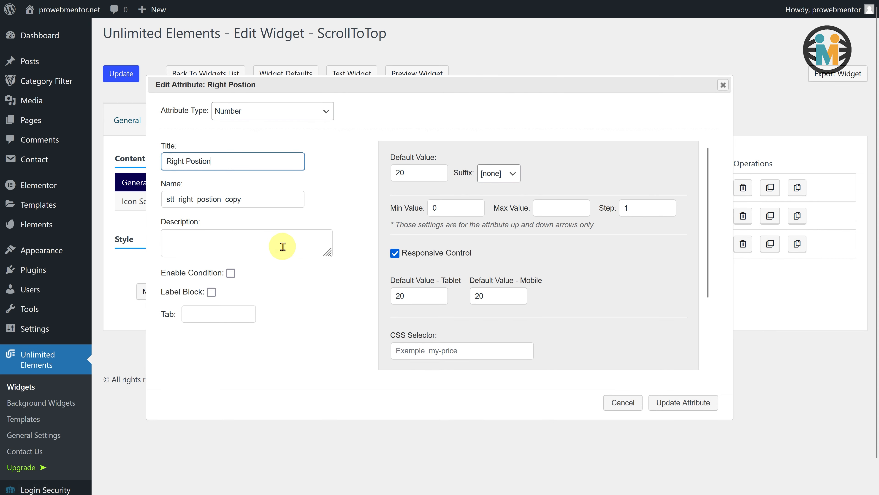
drag(249, 161, 162, 159)
text(Bottom P)
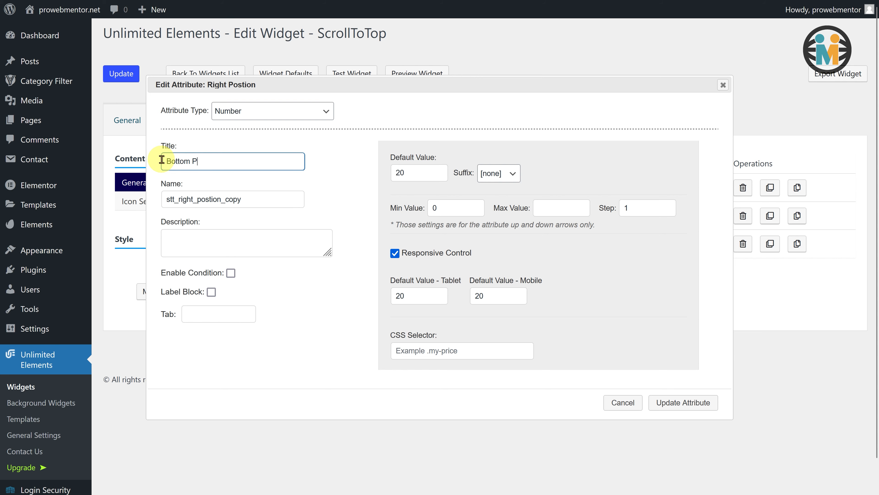
double_click(255, 202)
text(stt_)
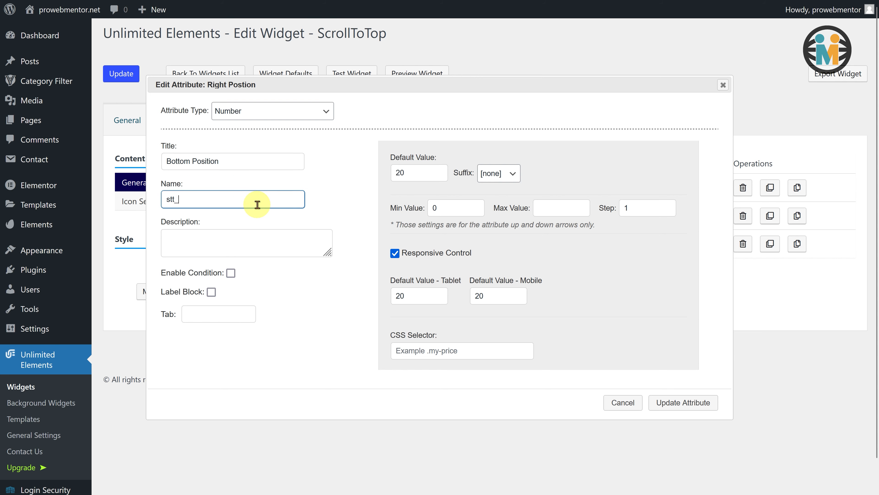
text(bottom_position)
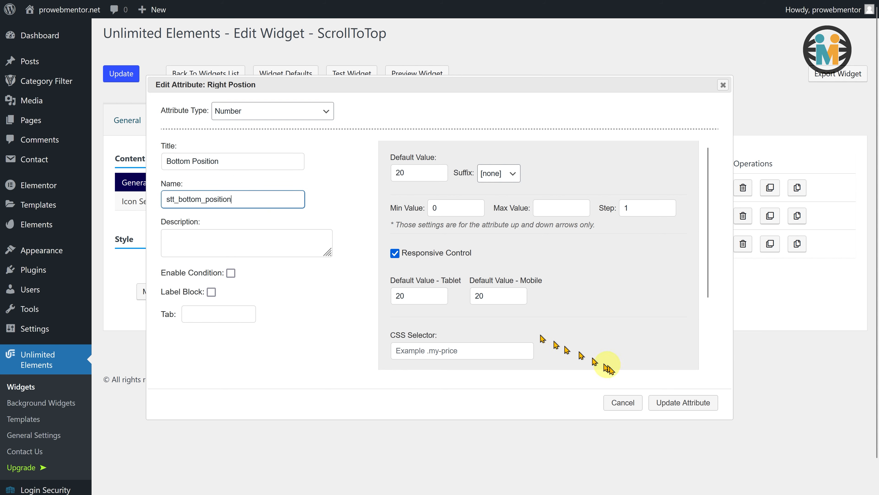
click(697, 414)
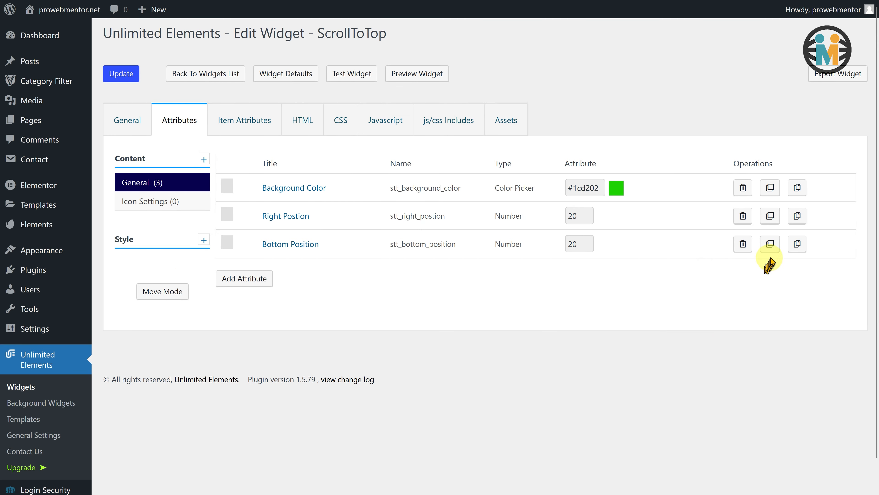
Duplicate the Bottom Position attribute and give the copy the title Height and the name stt_height
click(772, 246)
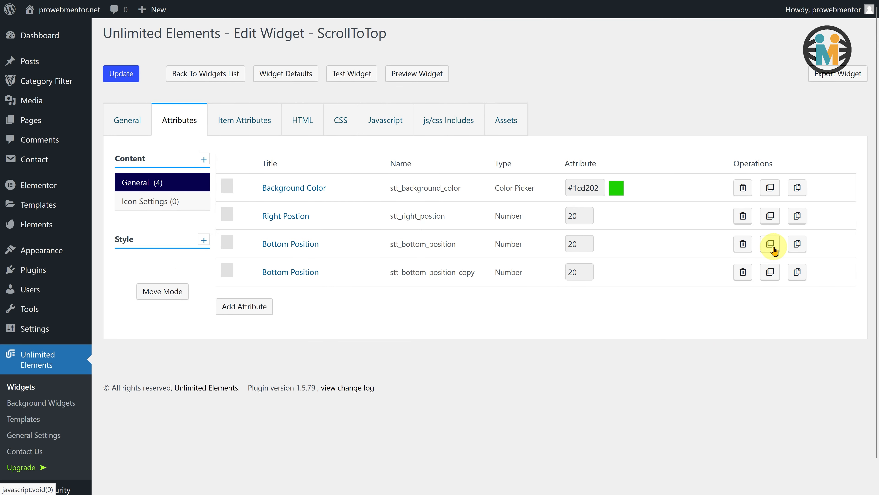
click(299, 272)
drag(225, 162, 166, 161)
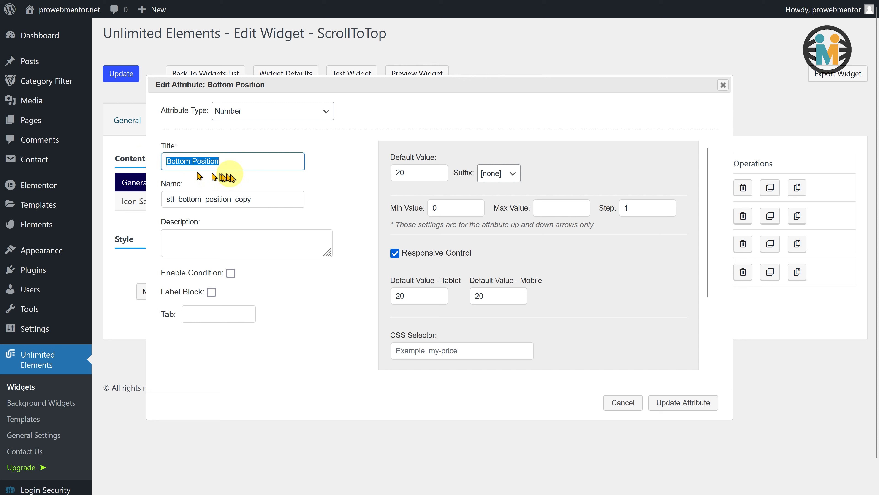
text(Height)
double_click(271, 200)
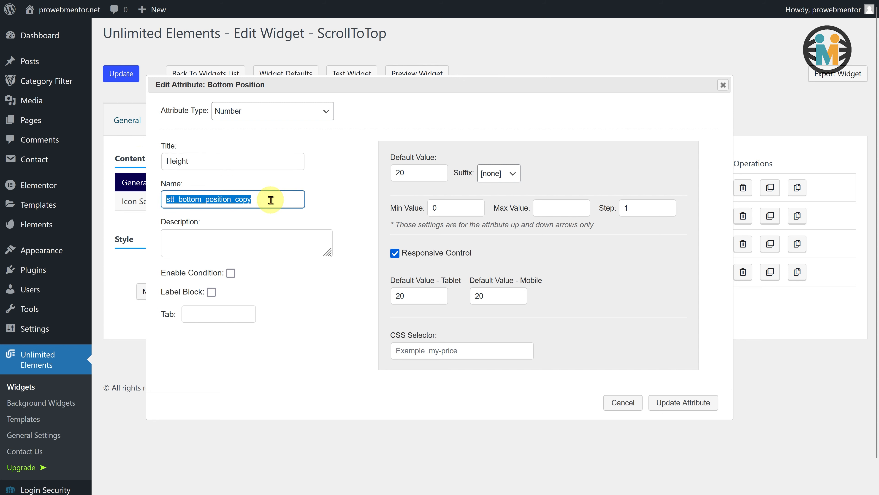
text(stt_height)
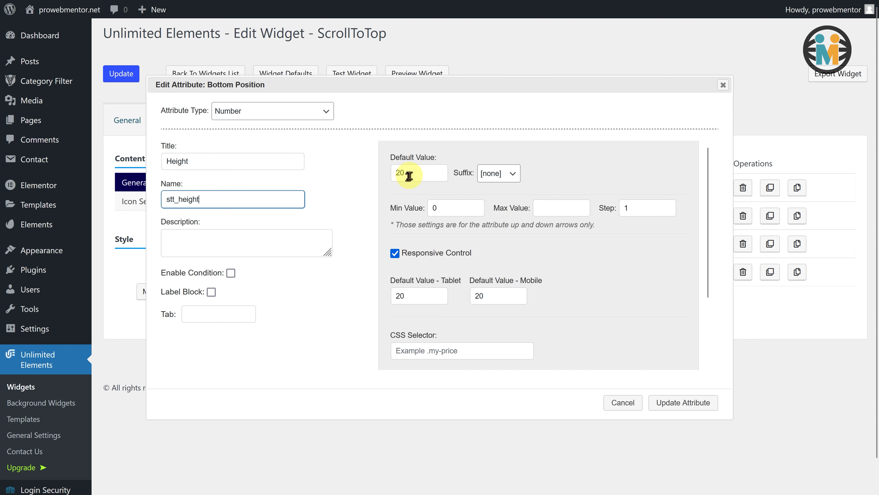
Set the Height attribute's default, tablet and mobile values to 26 and update the attribute
double_click(402, 172)
text(26)
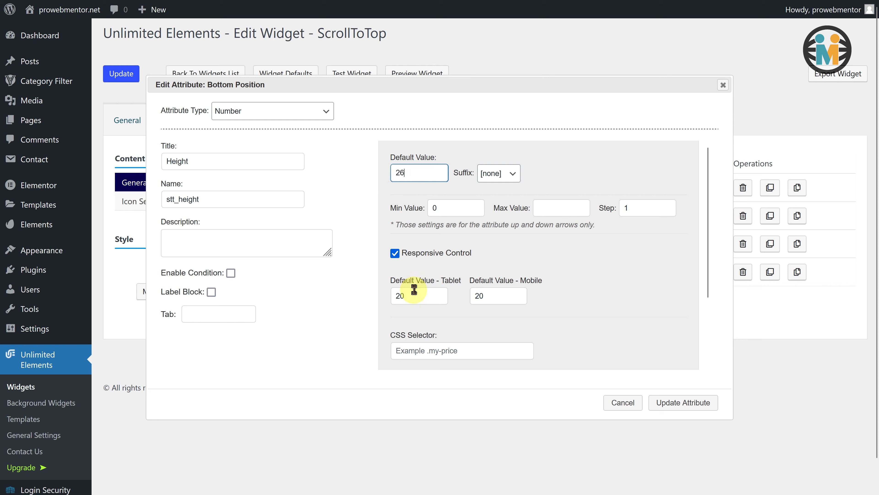
double_click(409, 296)
click(517, 296)
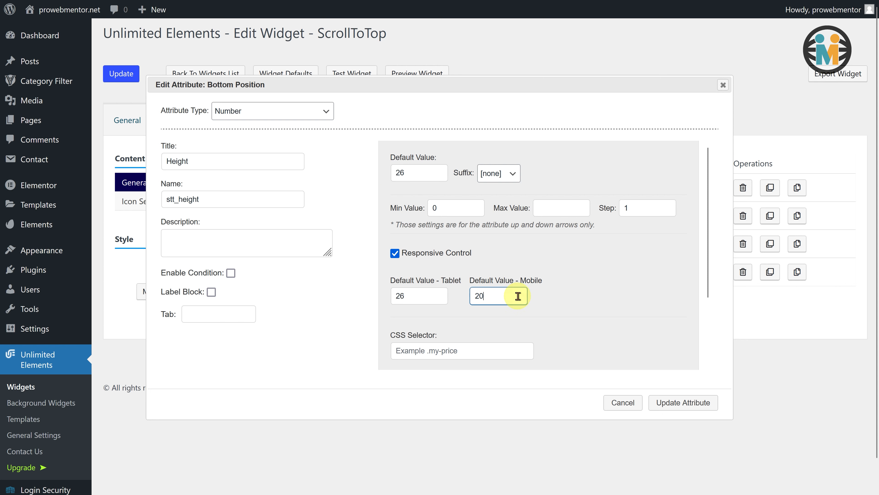
click(679, 402)
Duplicate the Height attribute and give the copy the title Width and the name stt_width
click(769, 272)
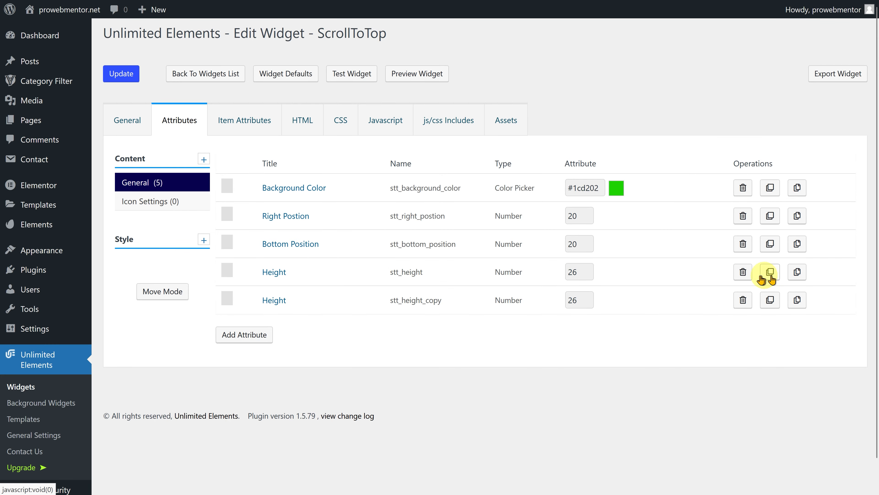
click(274, 300)
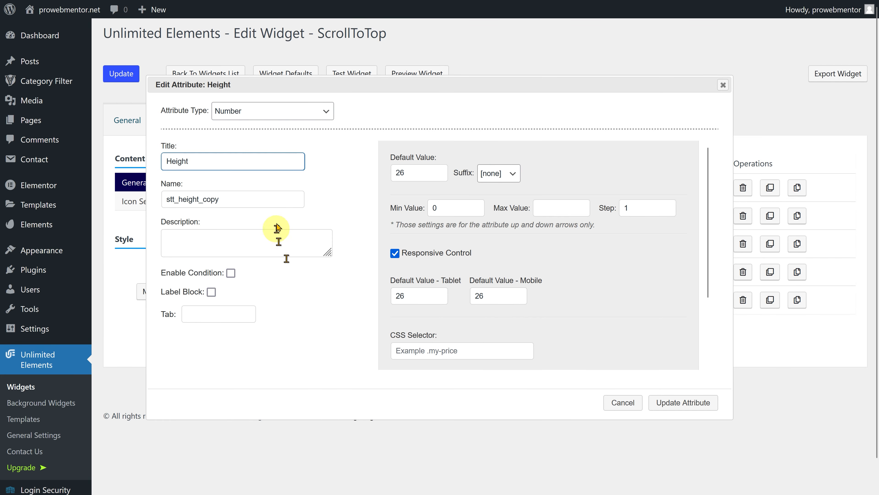
double_click(268, 160)
text(Width)
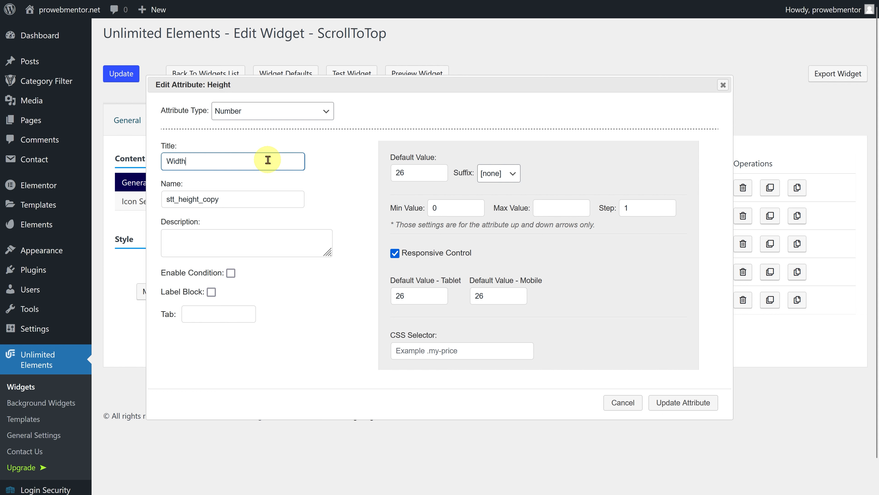
double_click(266, 200)
text(stt_width)
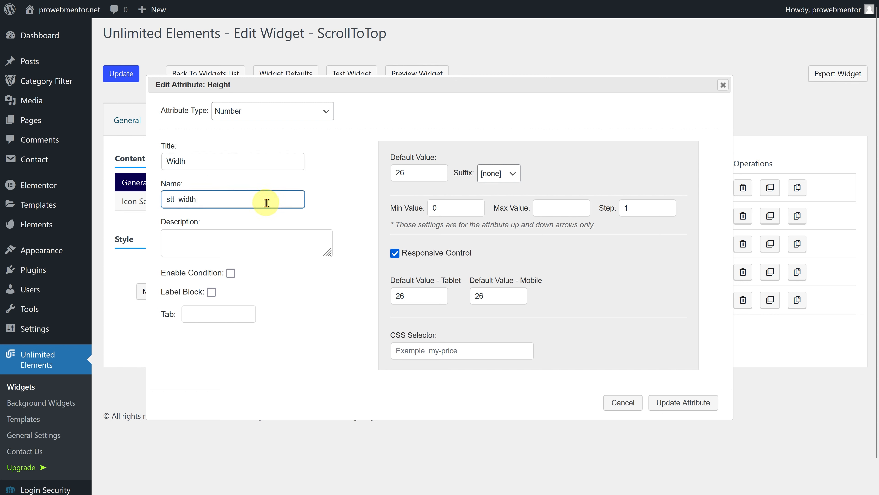
Set the Width attribute's default, tablet and mobile values to 28 and update the attribute
double_click(417, 172)
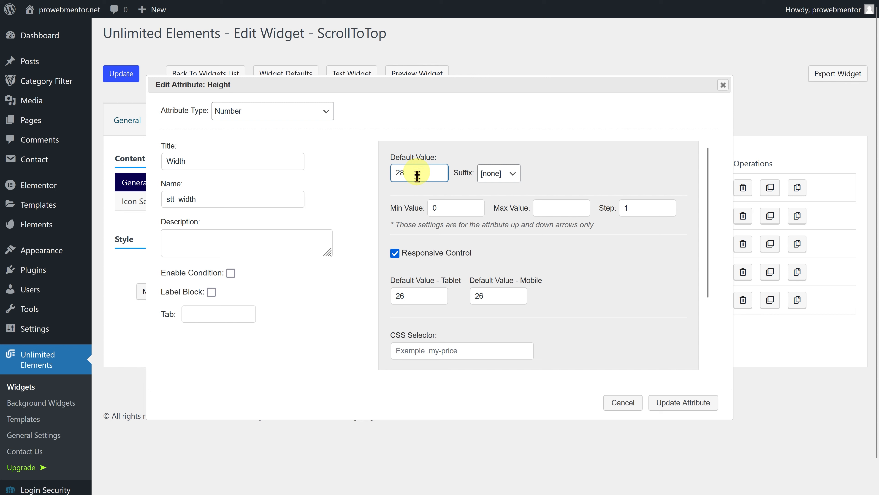
text(28)
double_click(418, 294)
double_click(517, 295)
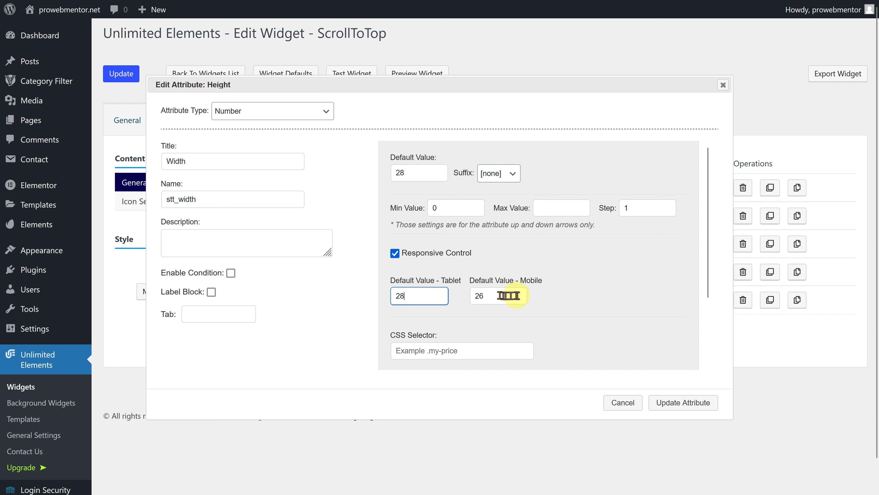
text(28)
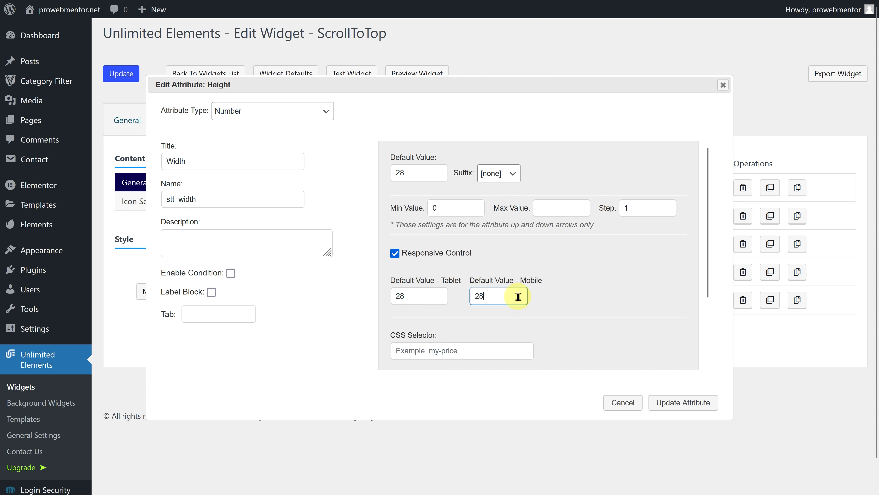
click(678, 402)
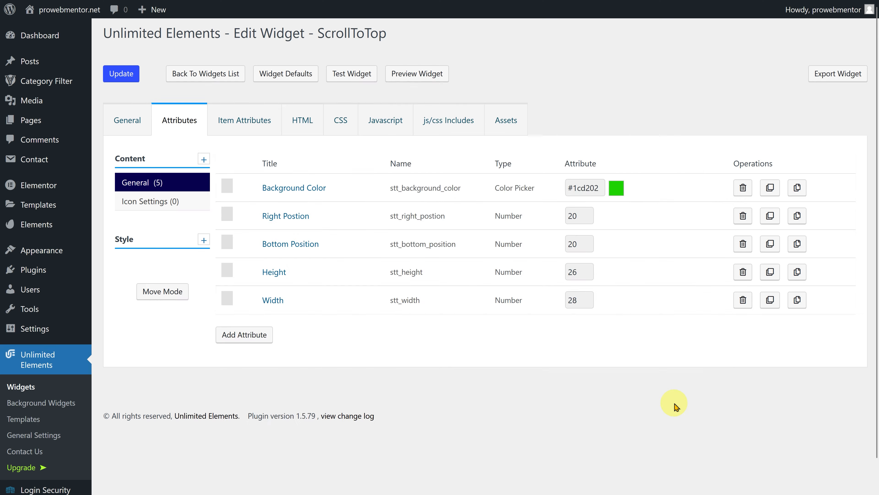
Duplicate the Width attribute and give the copy the title Opacity and the name stt_opacity
click(770, 300)
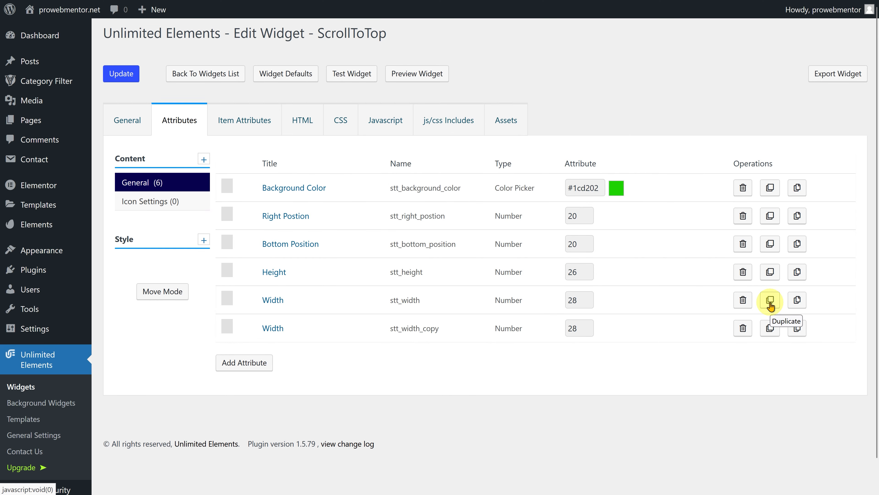
click(272, 328)
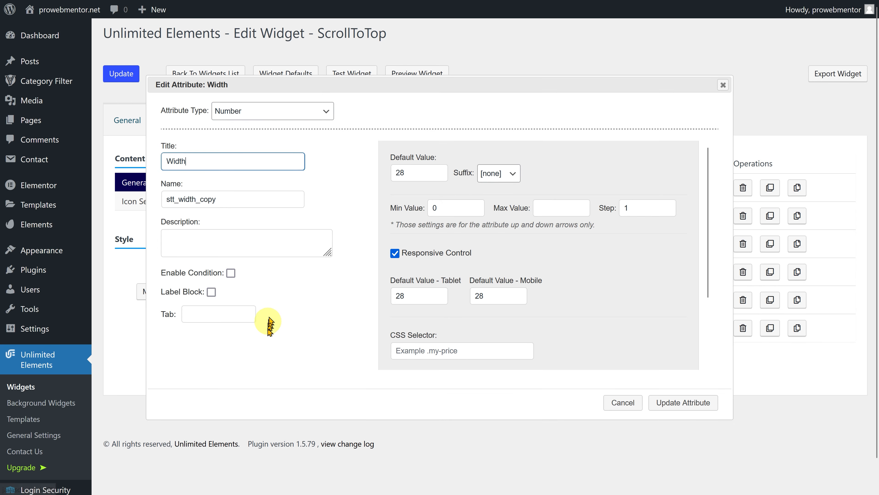
double_click(275, 157)
text(Opacity)
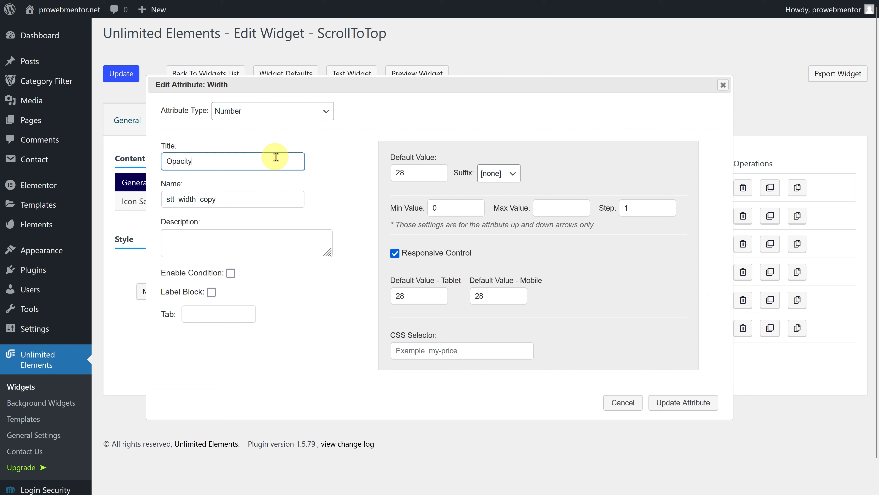
double_click(277, 197)
text(stt_)
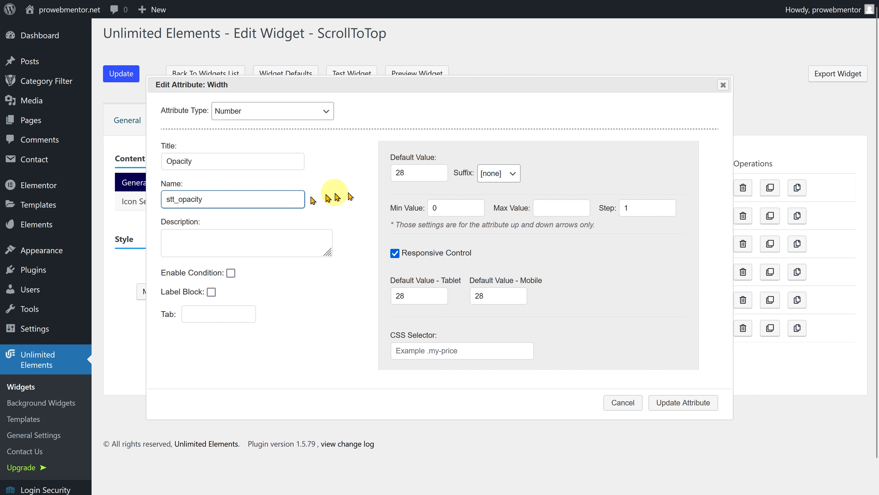
Set the Opacity attribute's default and maximum to 1 and its step to 0.1, disable responsive control, and update the attribute
double_click(417, 173)
text(1)
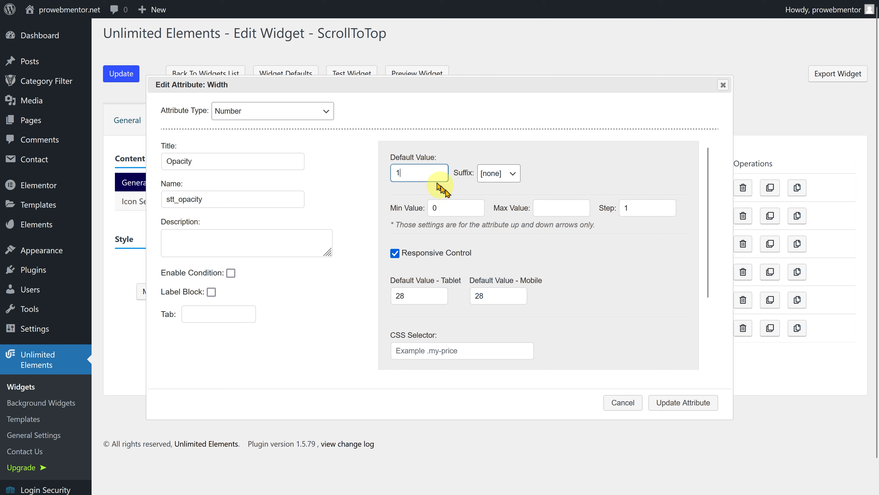
click(563, 210)
click(655, 212)
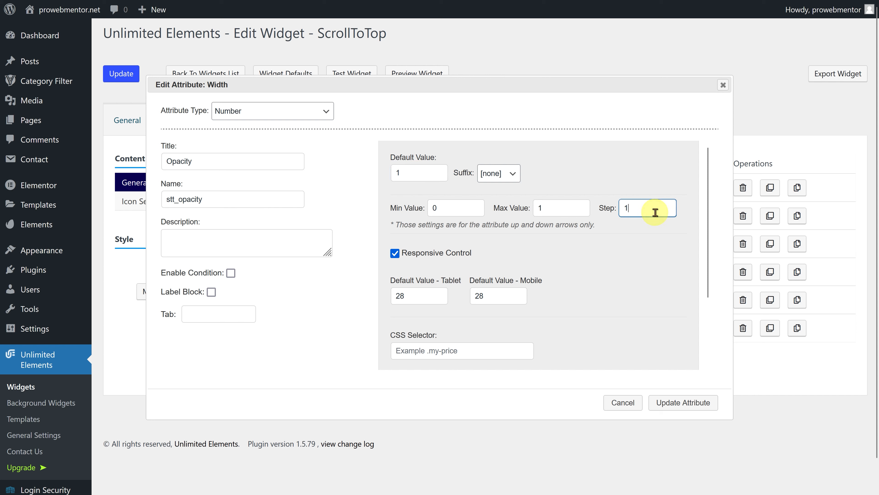
click(395, 253)
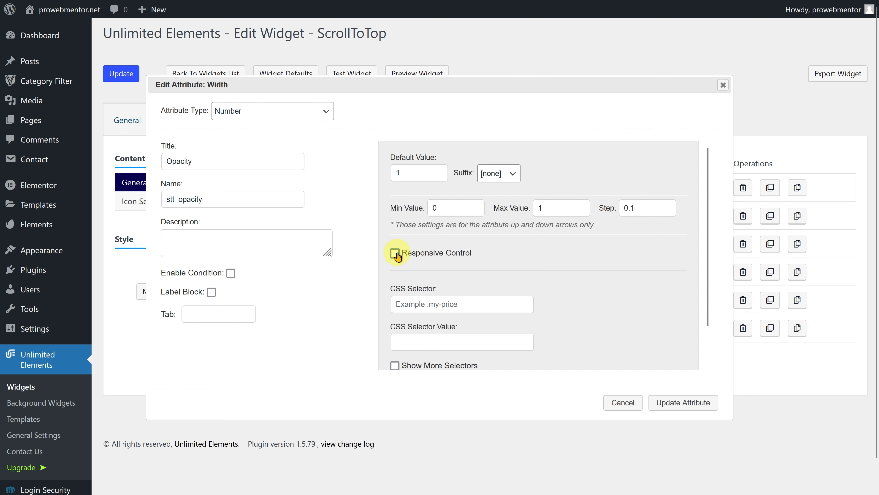
click(658, 402)
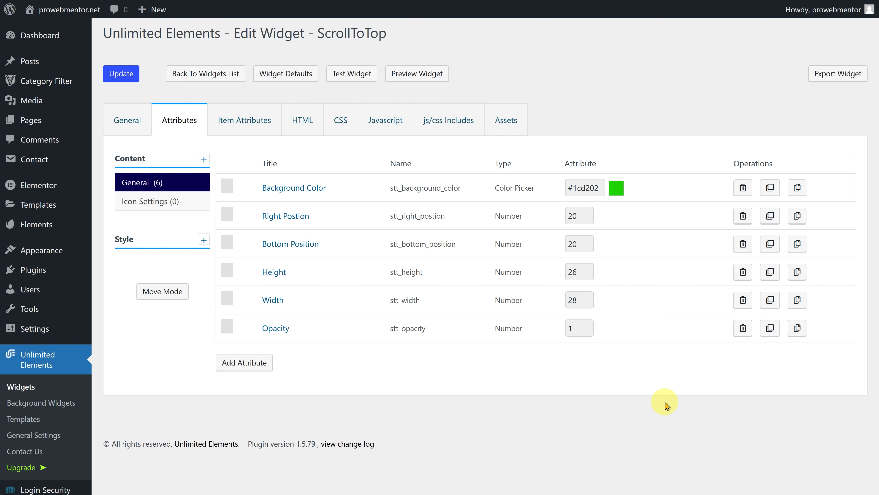
Add an Icon Library attribute to Icon Settings with the title Icon, name stt_icon and default value fa fa-chevron-up
click(165, 201)
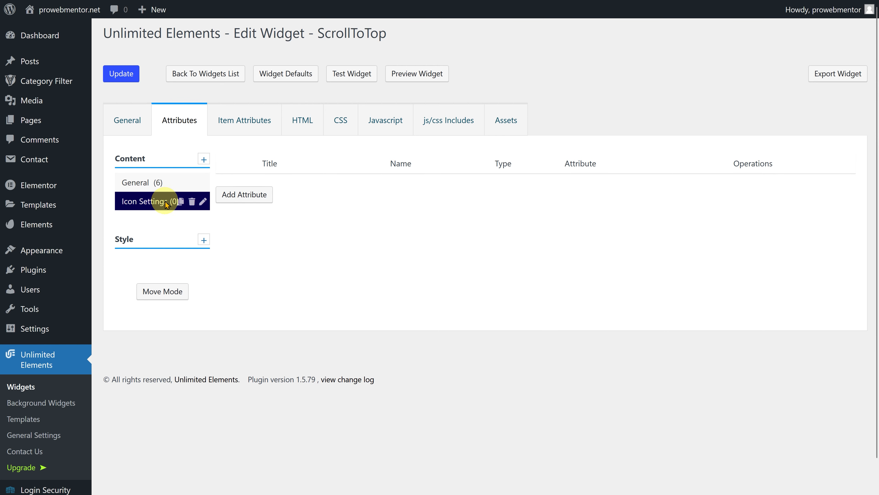
click(240, 196)
click(275, 119)
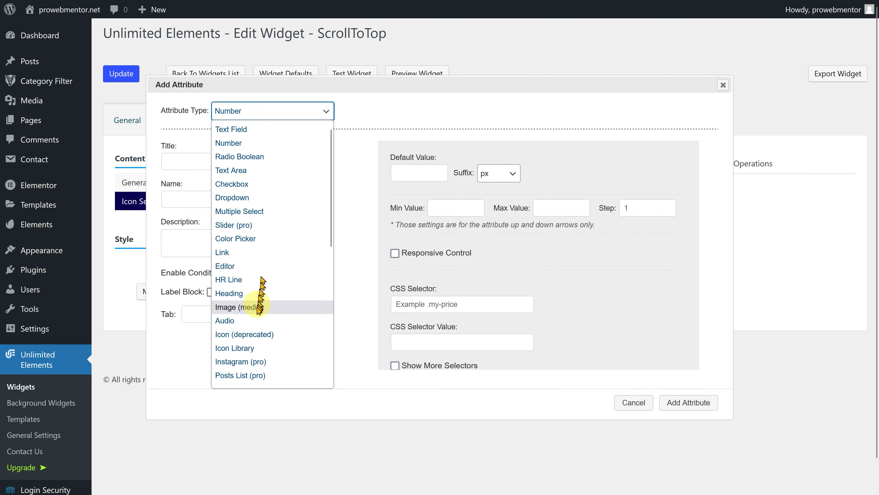
click(255, 348)
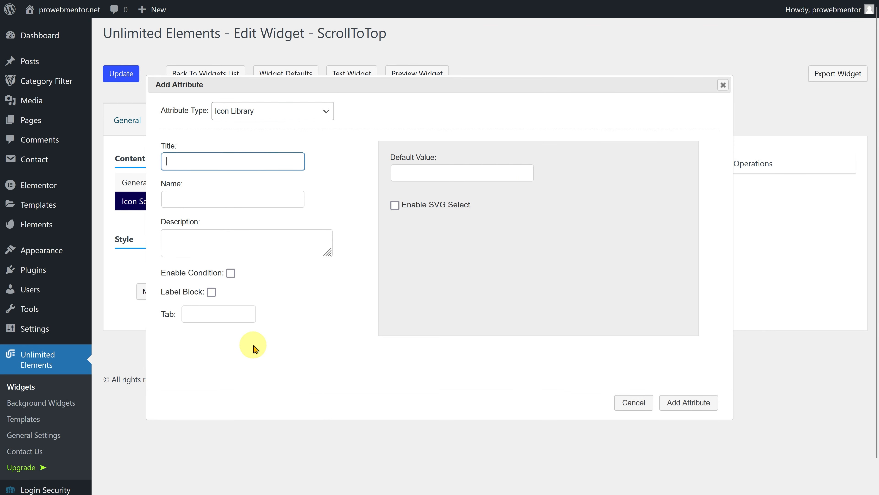
text(Icon)
click(280, 206)
text(stt_icon)
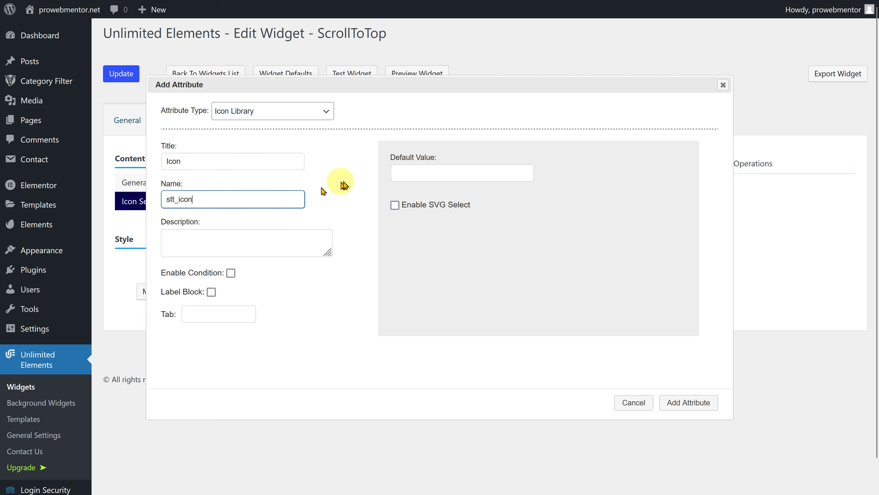
click(462, 168)
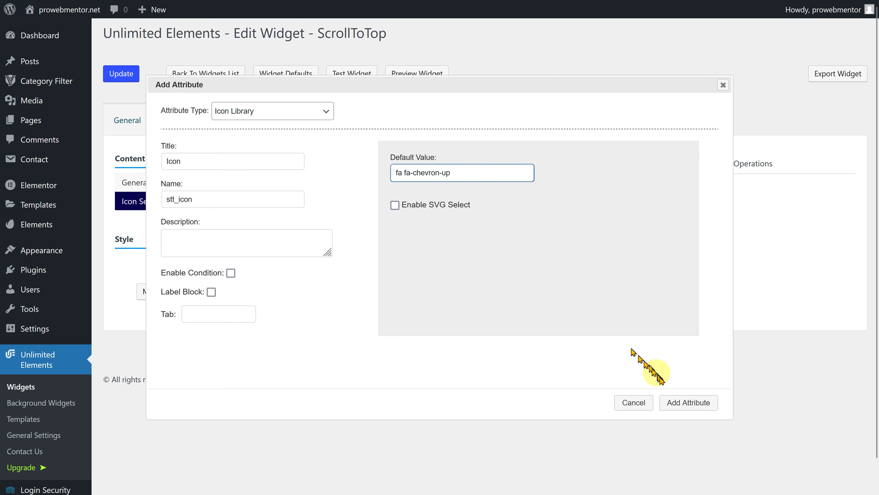
click(687, 402)
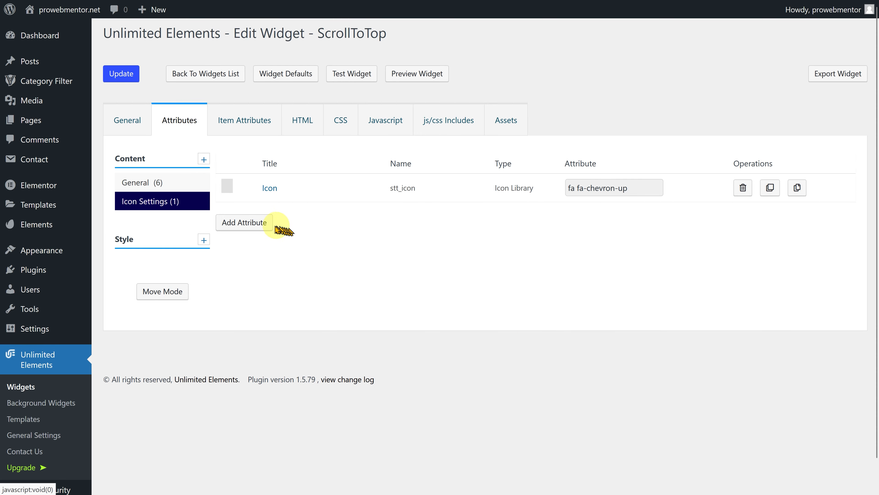
Start a new Number attribute in Icon Settings with the title Size and the name stt_size
click(258, 223)
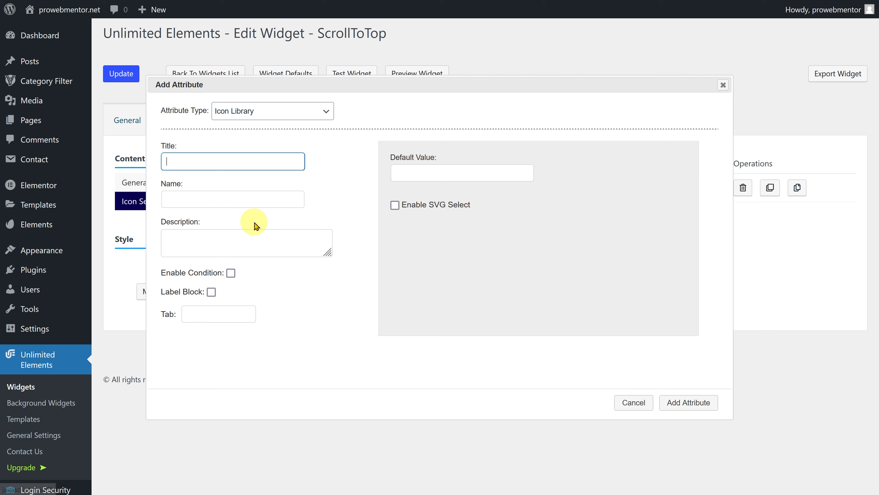
click(263, 111)
click(260, 143)
text(Size)
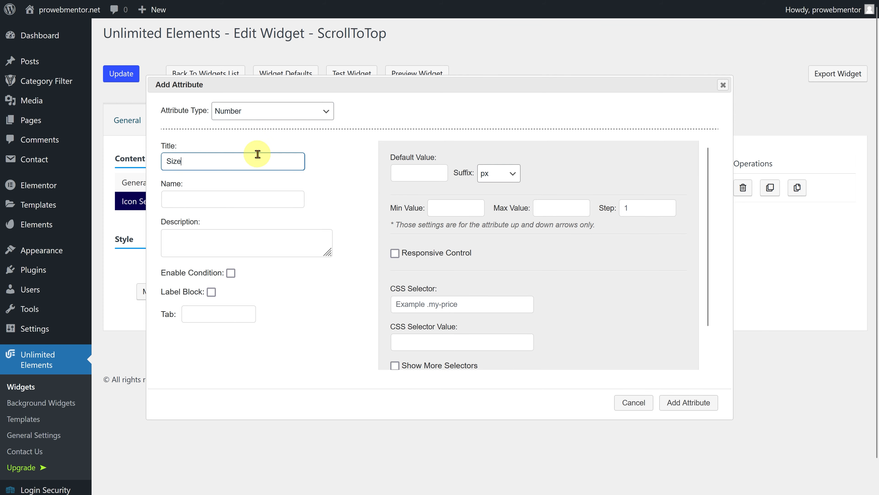
double_click(256, 199)
text(stt_size)
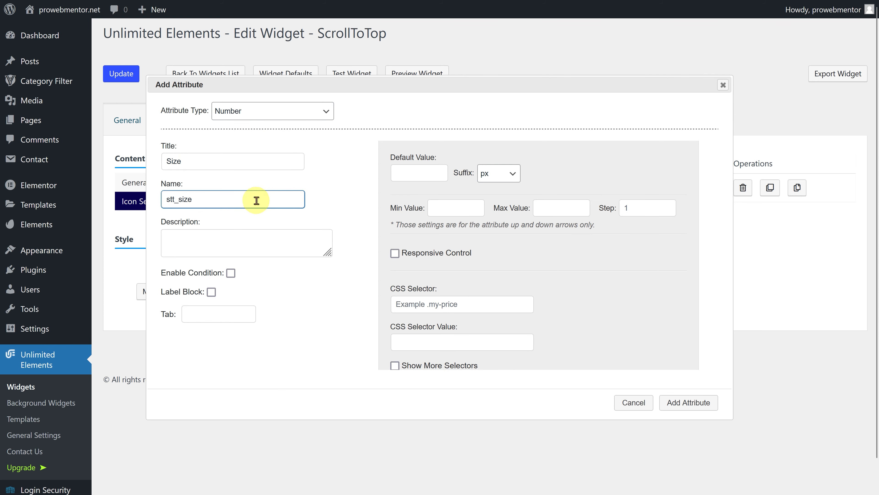
Give the Size attribute a default value of 20, no suffix, a minimum of 0 and a step of 1
click(405, 174)
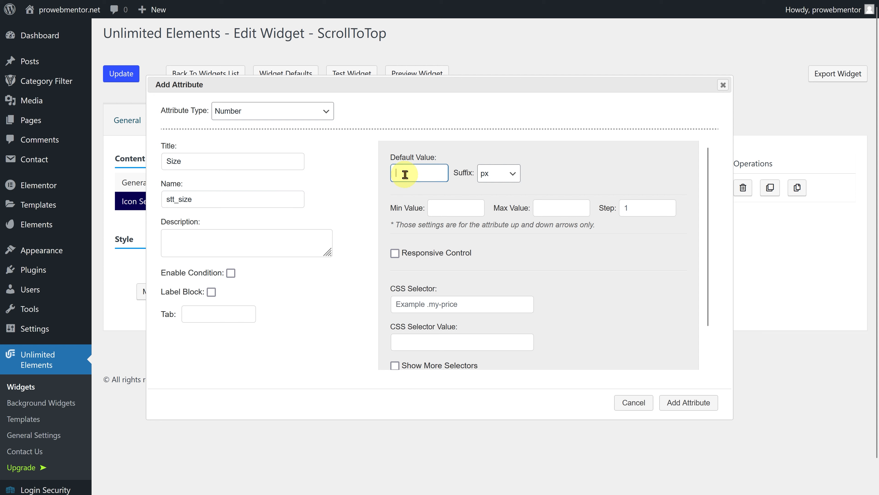
click(509, 173)
click(499, 248)
click(470, 207)
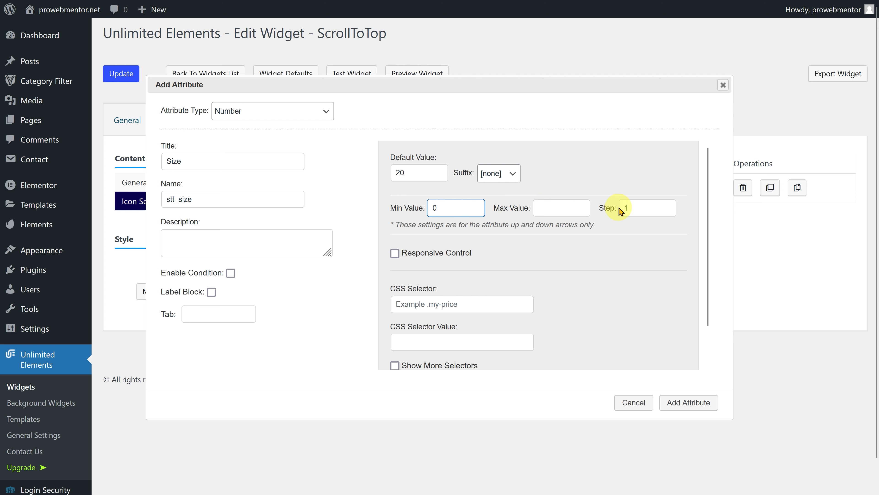
click(659, 215)
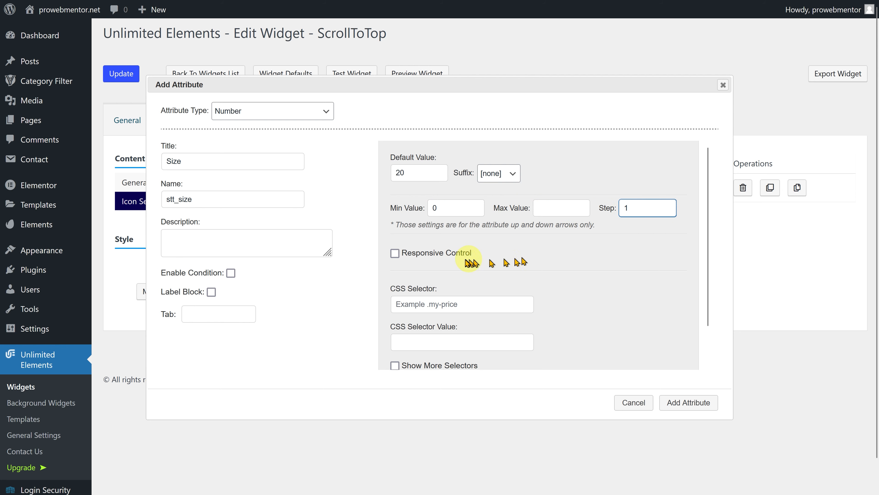
Enable responsive control for Size with tablet and mobile defaults of 20, and add the attribute
click(395, 253)
click(424, 301)
text(20)
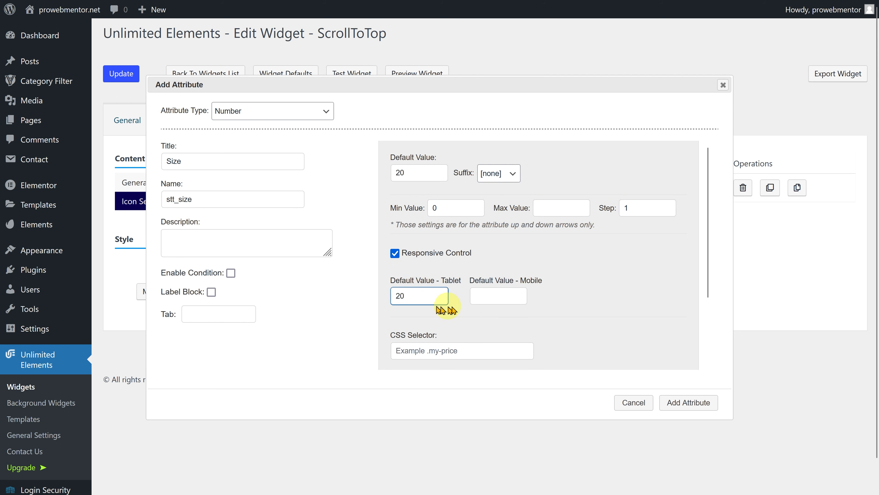
click(523, 297)
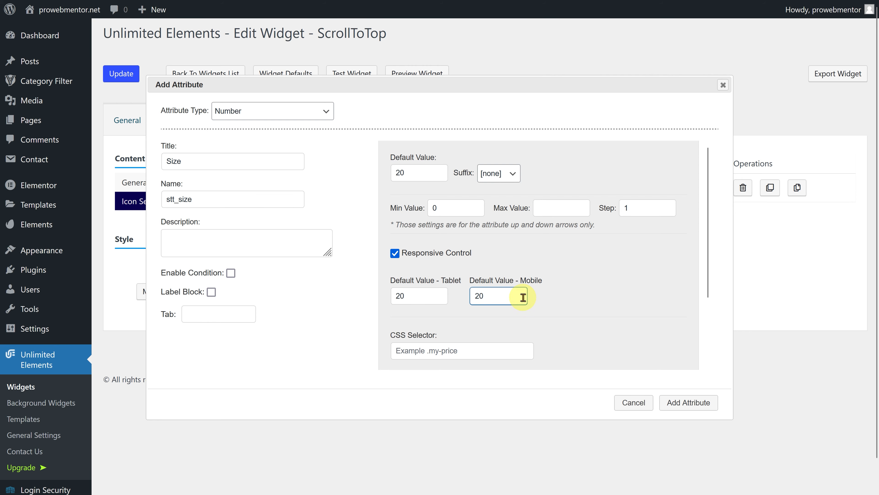
click(688, 402)
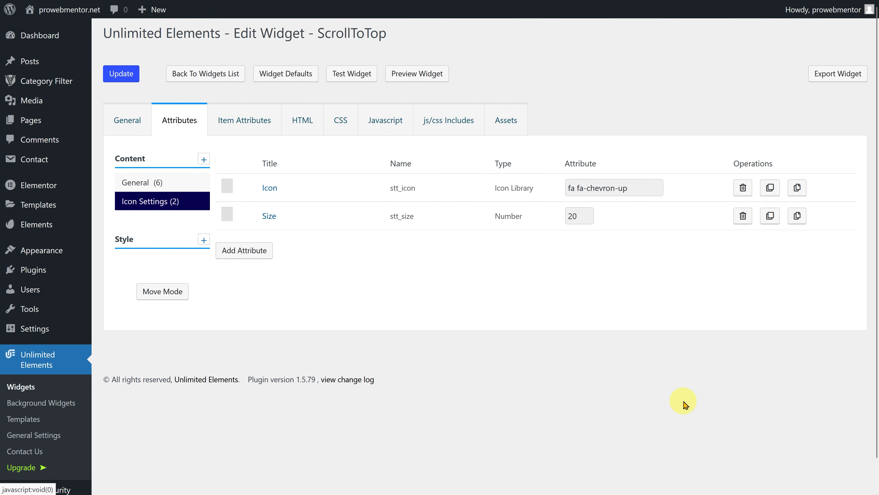
Start a new Color Picker attribute in Icon Settings with the title Color and the name stt_color
click(254, 250)
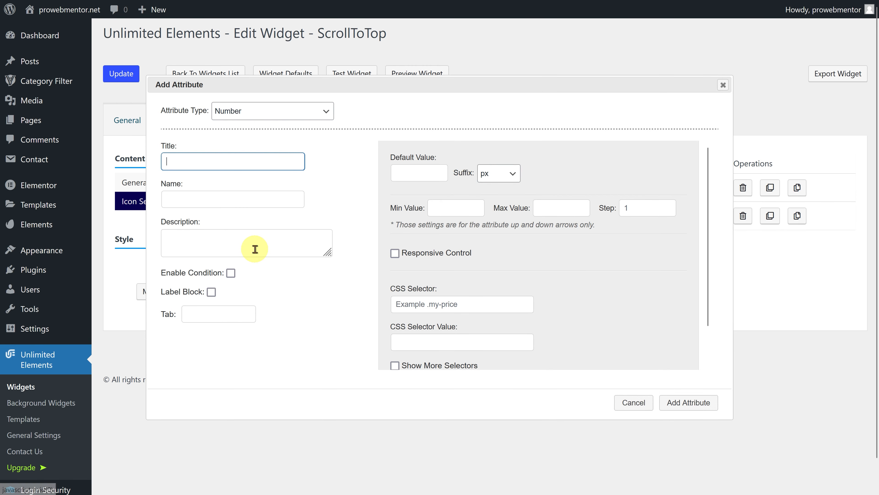
click(312, 118)
click(303, 289)
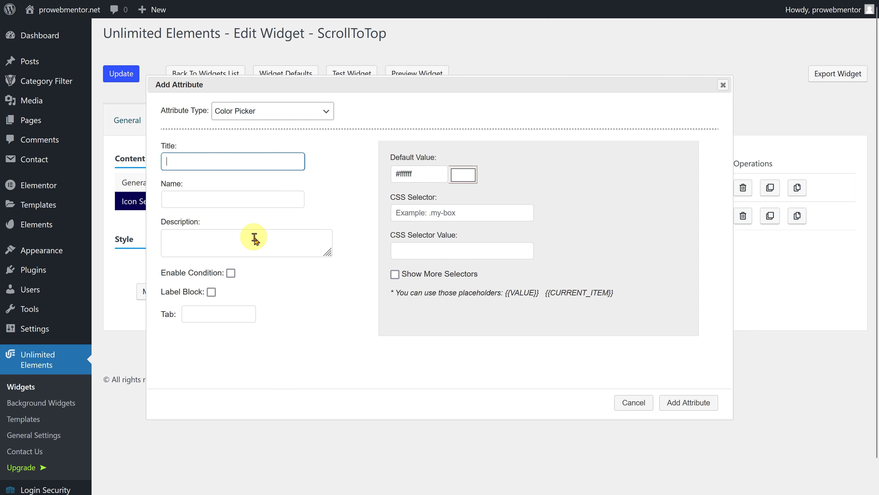
text(Color)
key(Tab)
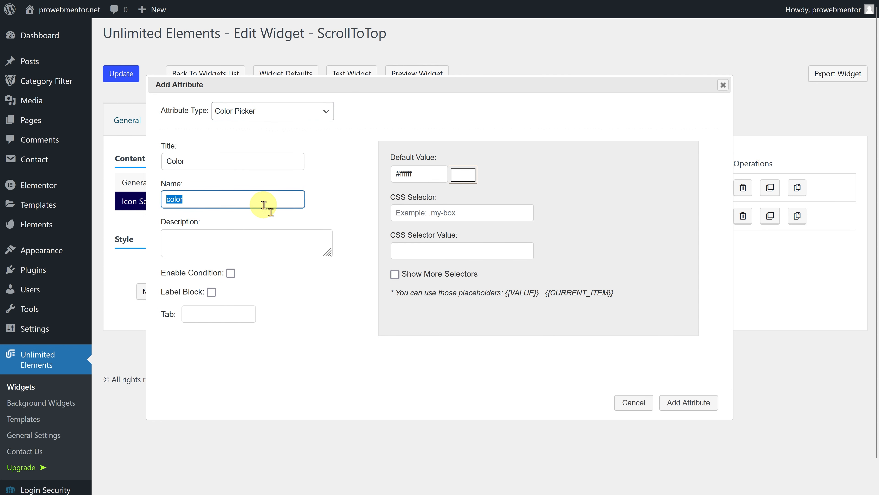
text(stt_color)
Set the Color attribute's default value to #ffffff, add the attribute and update the widget
triple_click(423, 175)
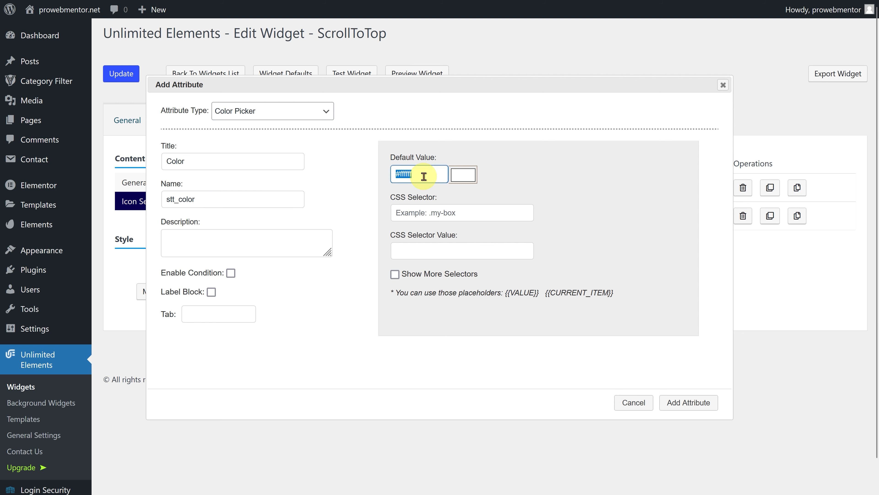
text(#ffffff)
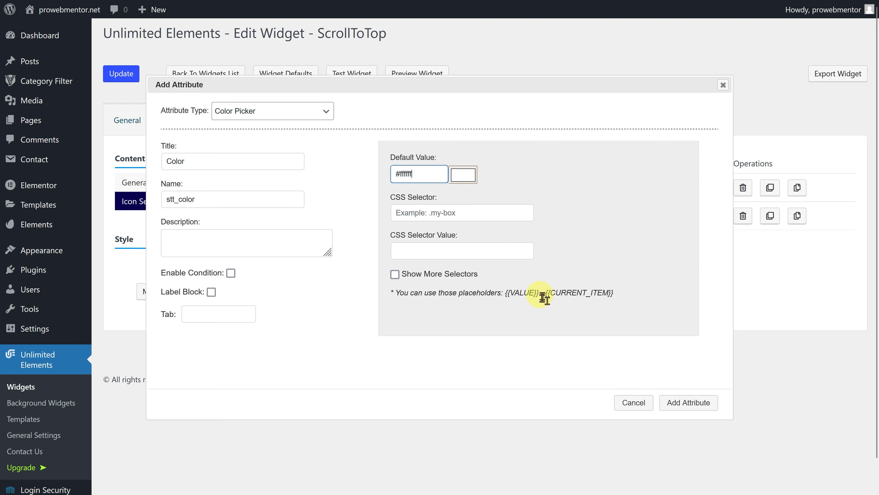
click(684, 403)
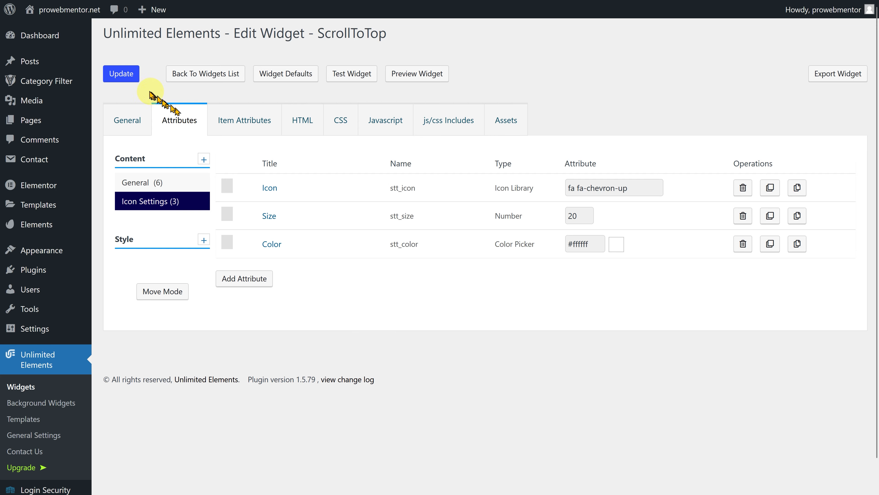
click(127, 73)
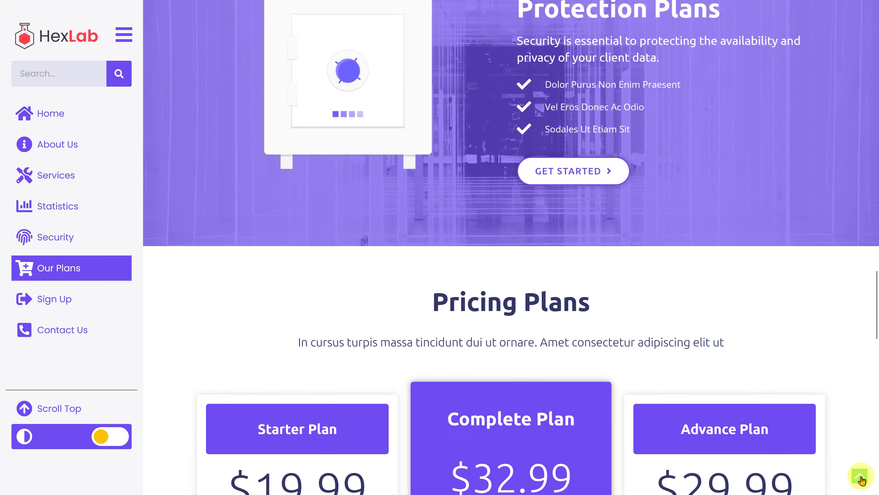
Test the green scroll-to-top button from several positions on the HexLab page and examine how it responds
click(851, 460)
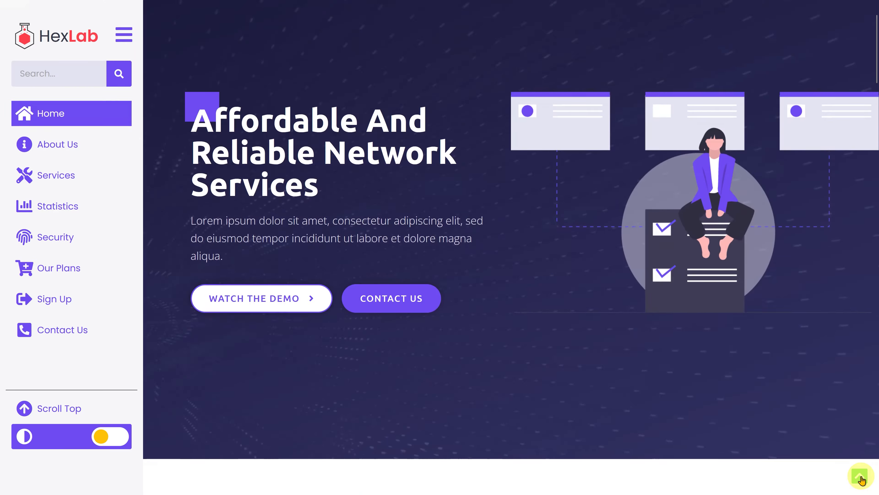
middle_click(803, 350)
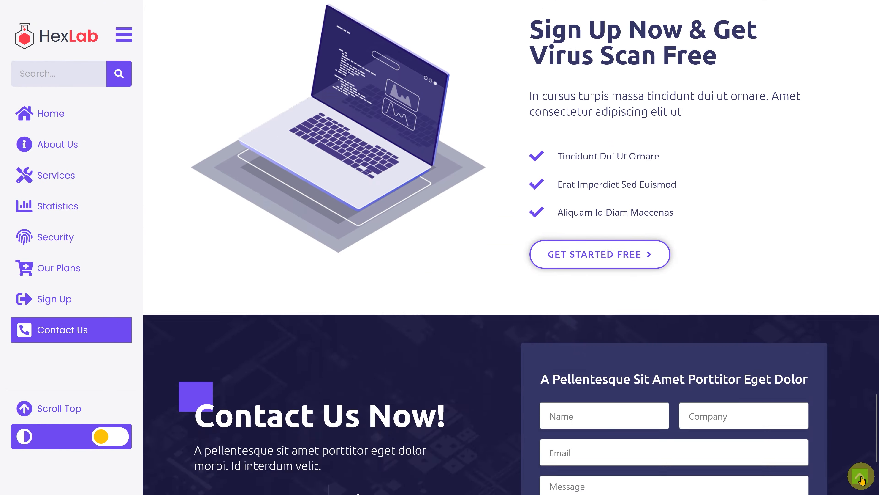
click(860, 475)
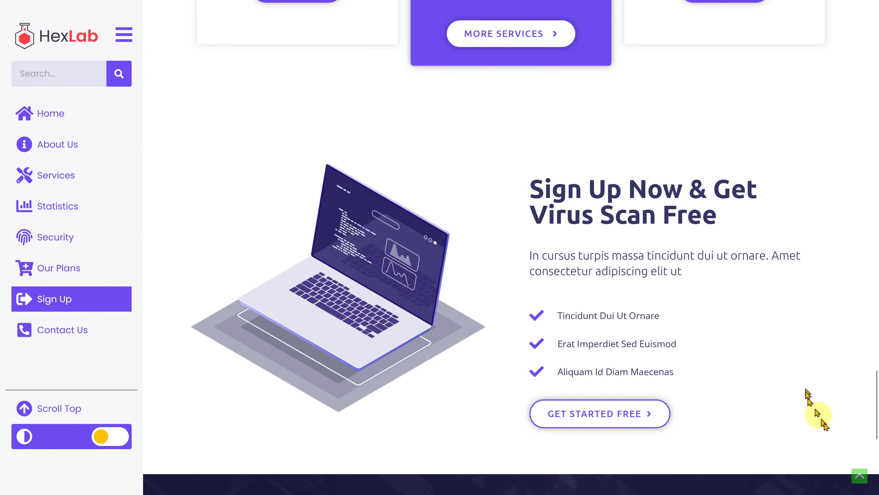
click(857, 474)
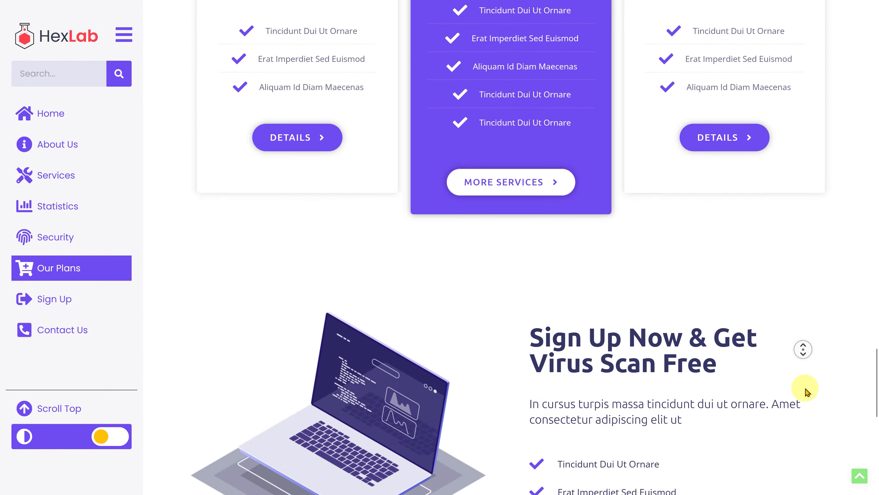
middle_click(805, 388)
click(859, 476)
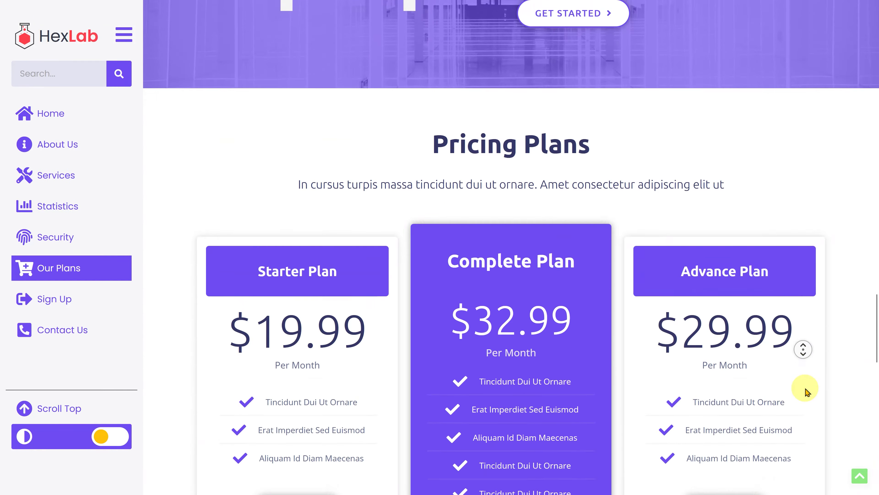
Check that the green scroll-to-top button returns the page to the Home section from the lower Our Plans, Sign Up and Contact Us sections
middle_click(819, 414)
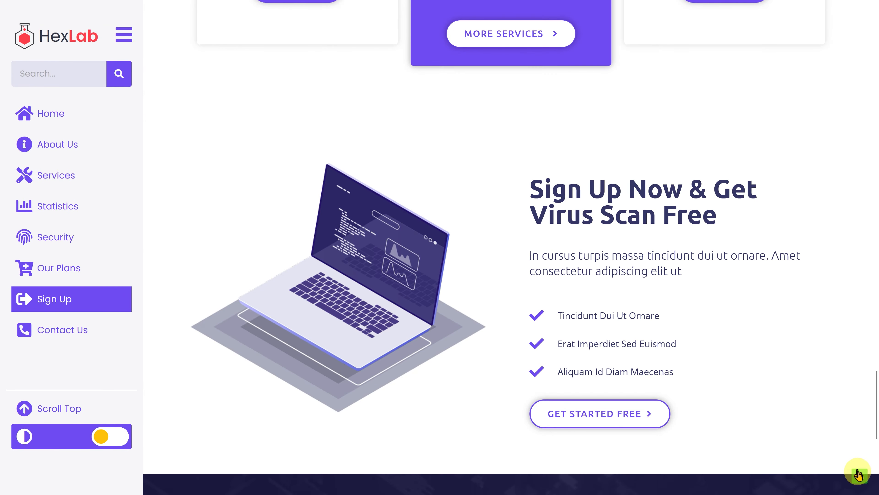
click(858, 475)
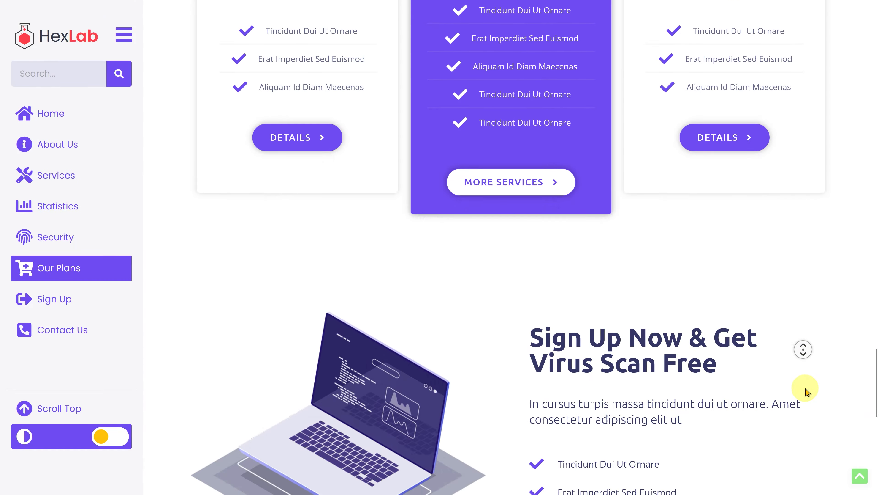
click(852, 460)
click(859, 476)
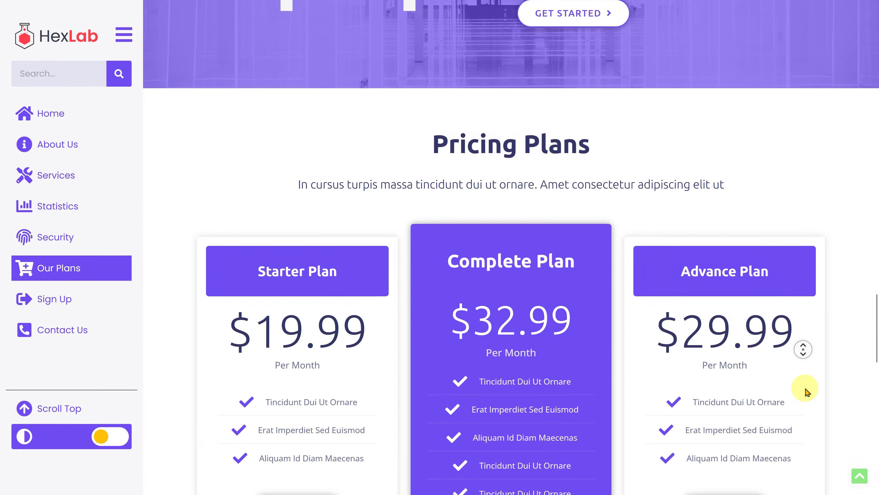
click(818, 414)
click(857, 475)
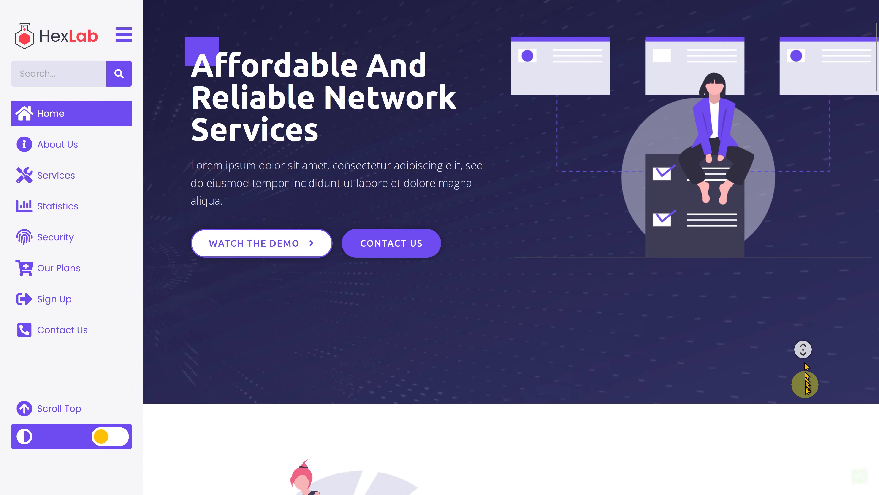
click(851, 460)
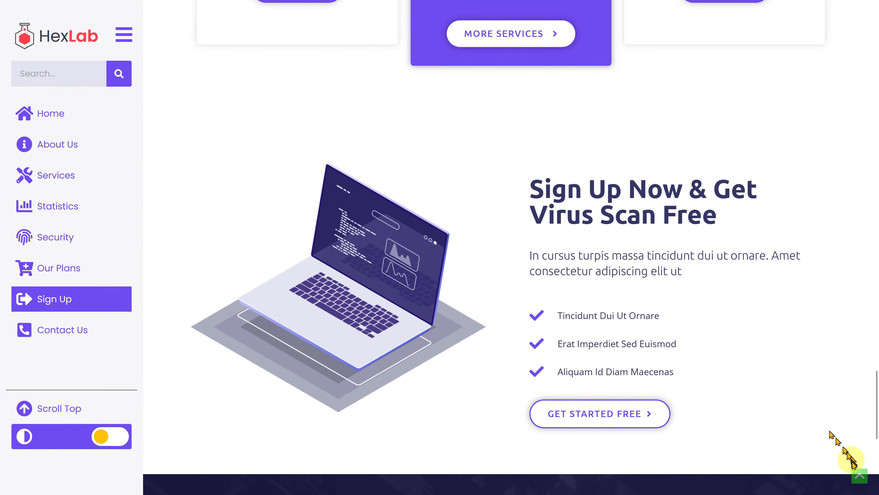
click(861, 478)
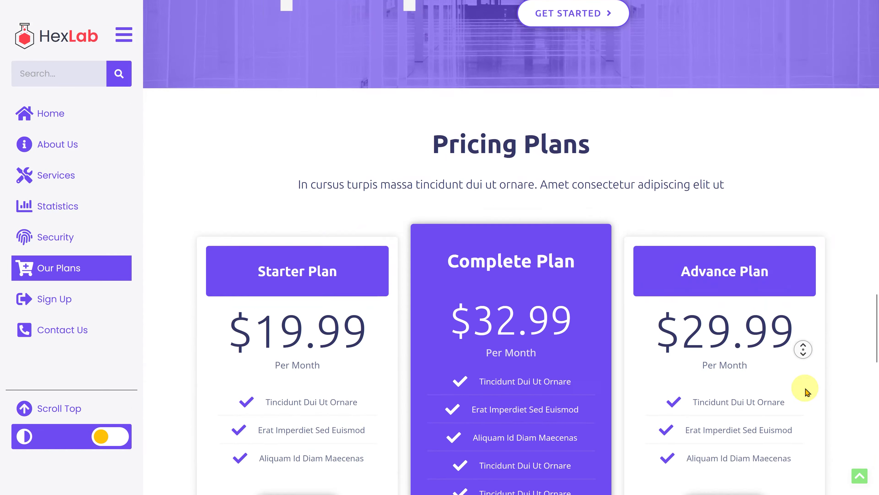
click(818, 412)
click(858, 474)
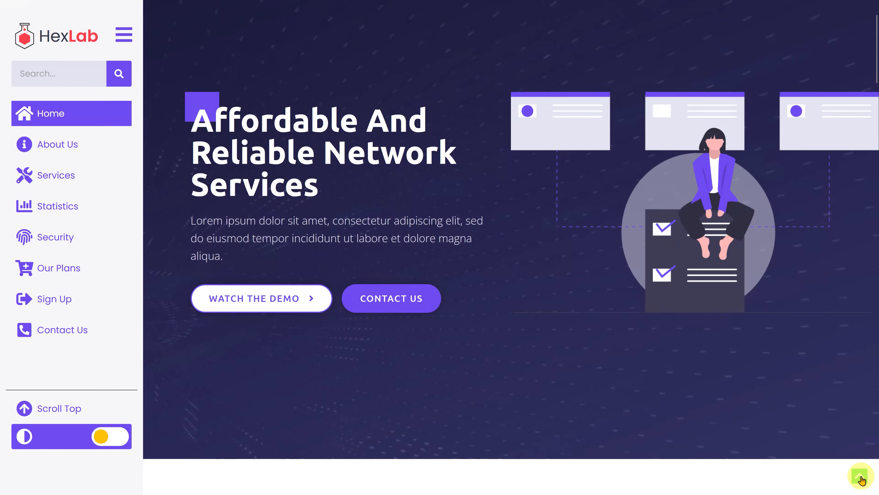
middle_click(803, 349)
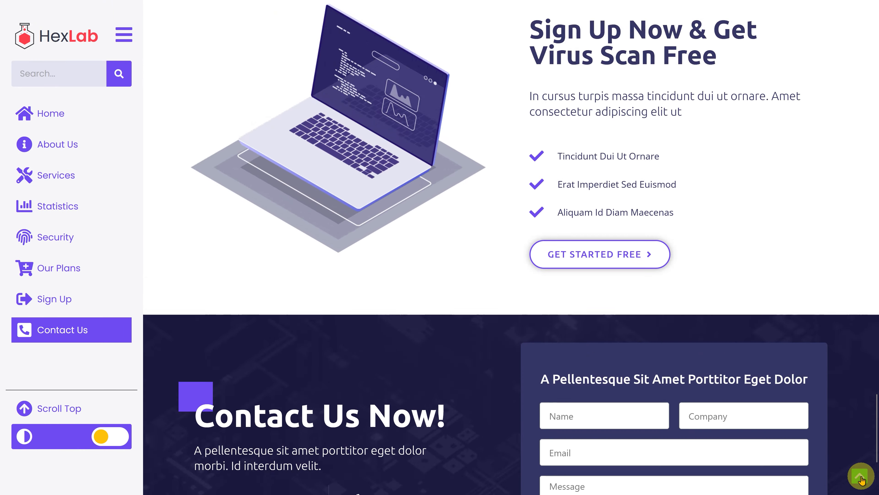
click(860, 476)
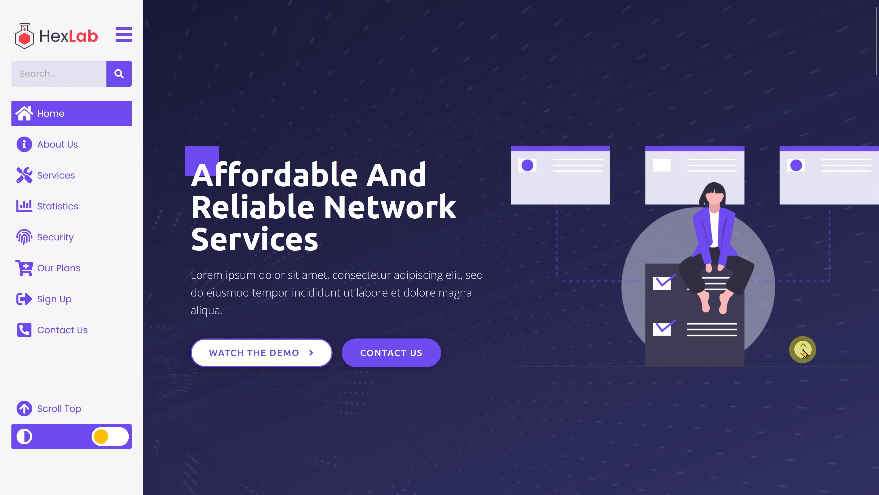
middle_click(803, 350)
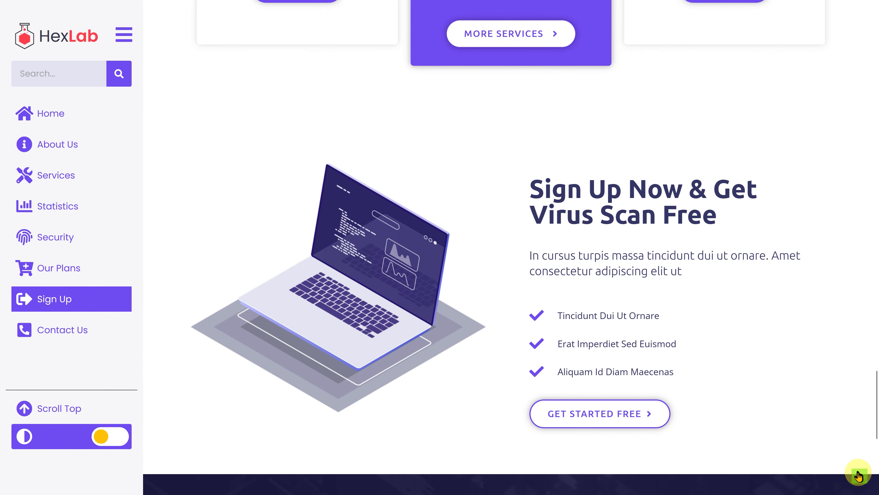
click(860, 476)
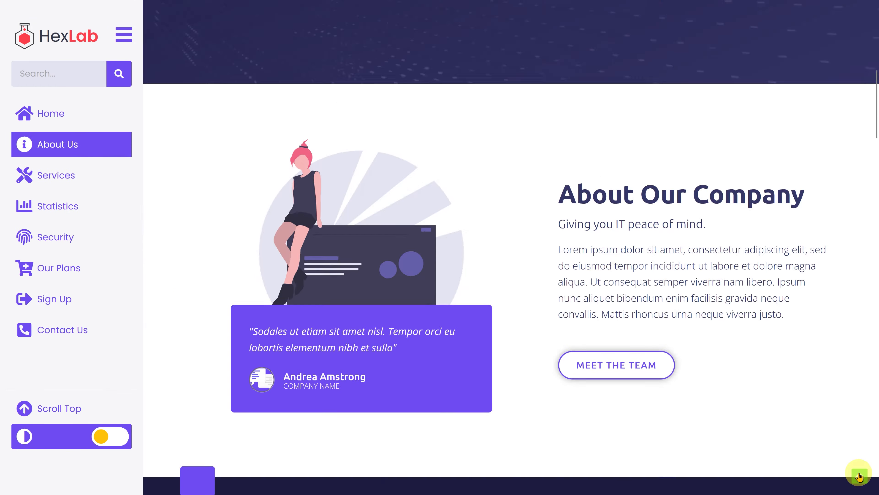